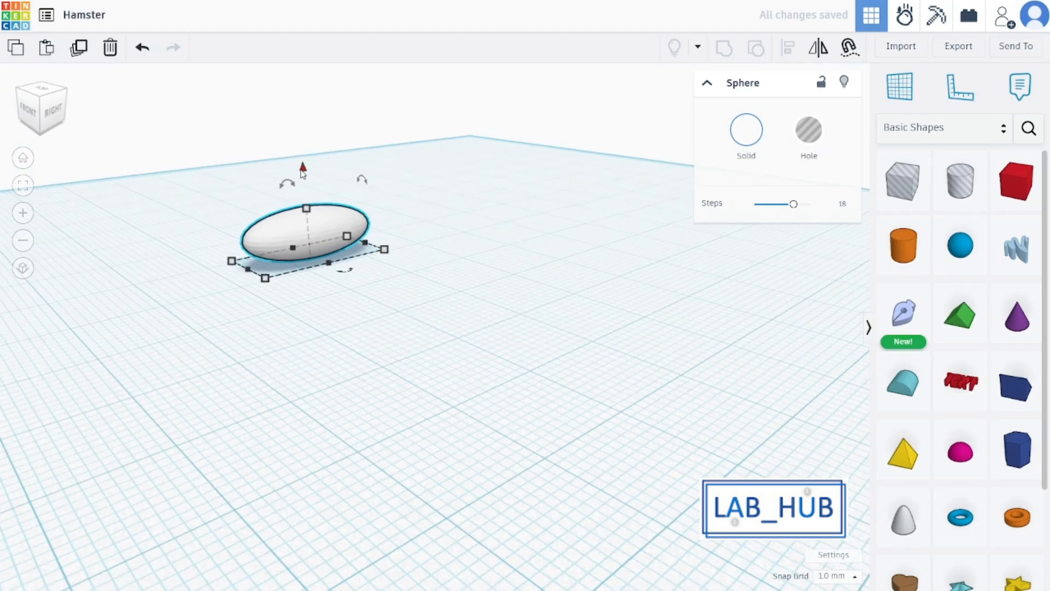
Place a box hole under the white ellipsoid, lowered and stretched so it overlaps the ellipsoid's whole underside
{"action": "middle_click_drag", "start_coordinate": [465, 296], "coordinate": [508, 346]}
{"action": "scroll", "coordinate": [509, 347], "scroll_direction": "up", "scroll_amount": 5}
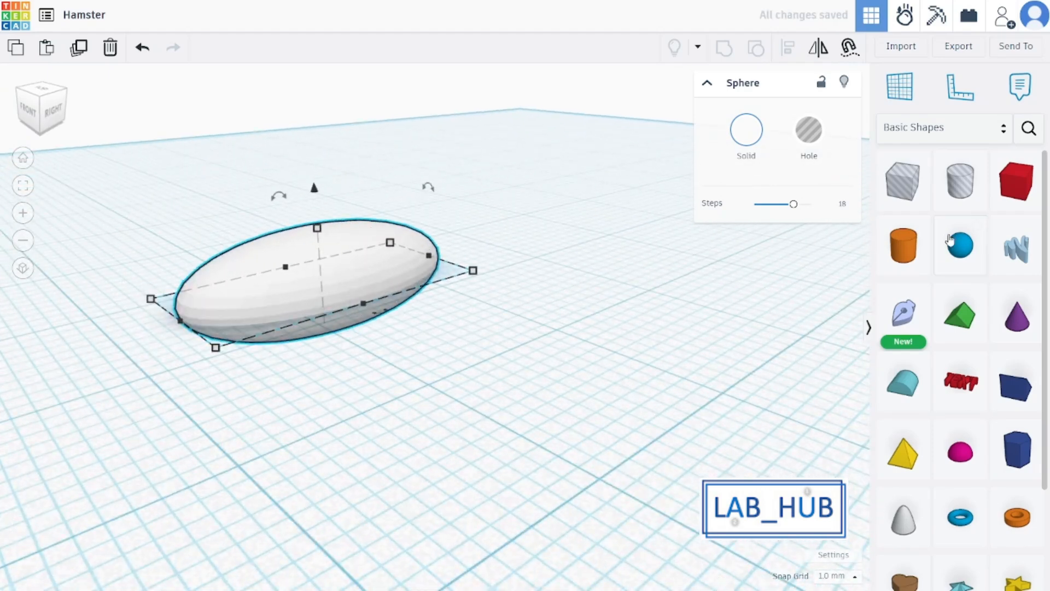
{"action": "left_click_drag", "start_coordinate": [1016, 181], "coordinate": [494, 373]}
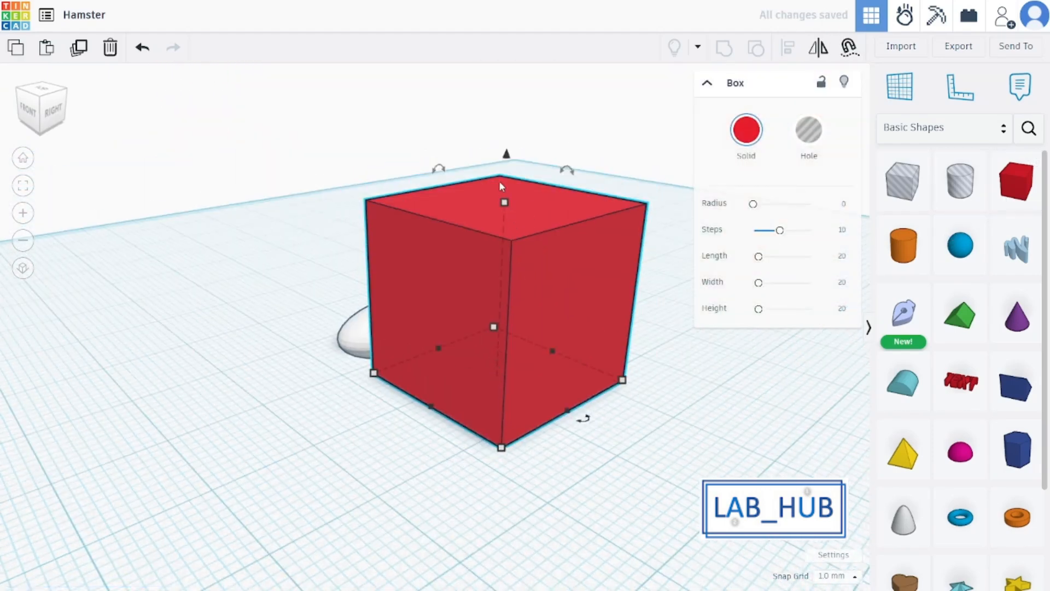
{"action": "left_click_drag", "start_coordinate": [509, 166], "coordinate": [515, 343]}
{"action": "right_click_drag", "start_coordinate": [568, 346], "coordinate": [697, 441]}
{"action": "left_click", "coordinate": [809, 132]}
{"action": "left_click_drag", "start_coordinate": [645, 444], "coordinate": [471, 435]}
{"action": "left_click_drag", "start_coordinate": [518, 316], "coordinate": [505, 249]}
Group the hole box with the white ellipsoid to cut its underside flat as a foot
{"action": "left_click", "coordinate": [586, 248]}
{"action": "right_click_drag", "start_coordinate": [586, 249], "coordinate": [493, 209]}
{"action": "key", "text": "ctrl+a"}
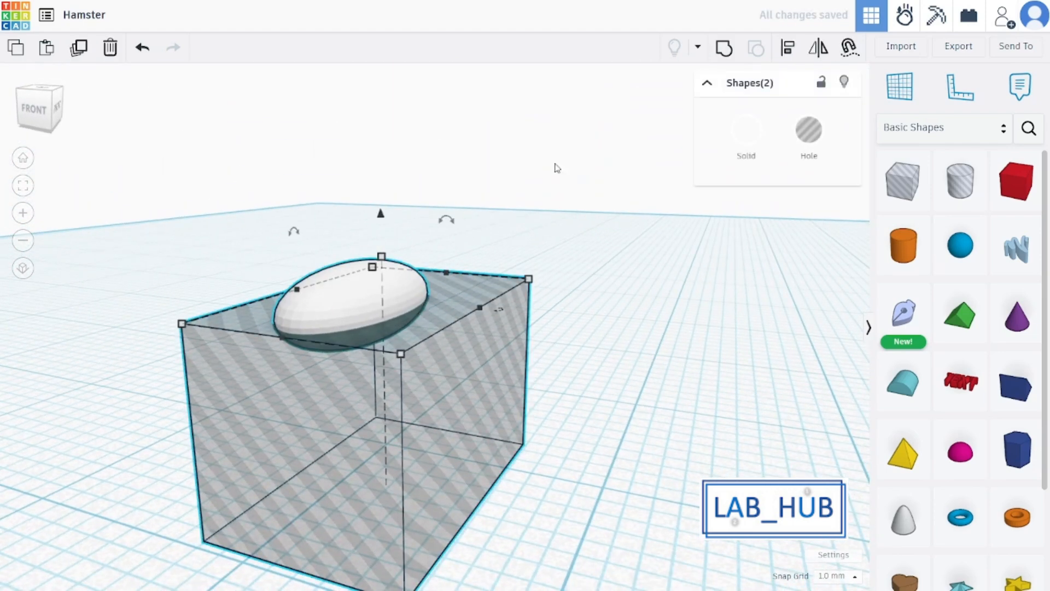
{"action": "left_click", "coordinate": [721, 51]}
{"action": "left_click", "coordinate": [473, 170]}
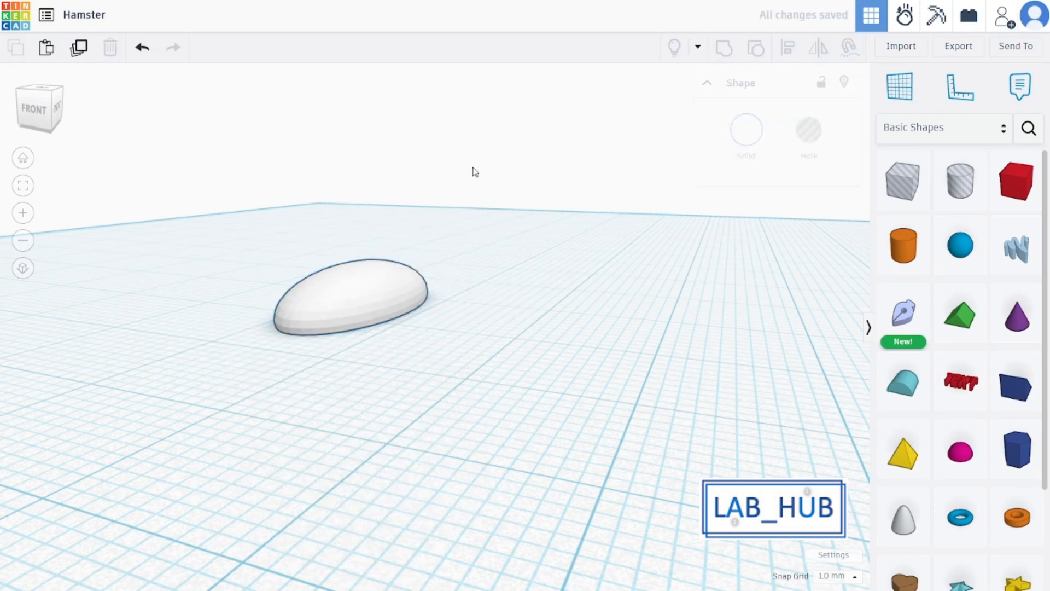
Duplicate the flat-bottomed white foot and place the copy beside the original with a gap between them
{"action": "left_click", "coordinate": [416, 310]}
{"action": "right_click_drag", "start_coordinate": [432, 322], "coordinate": [515, 370]}
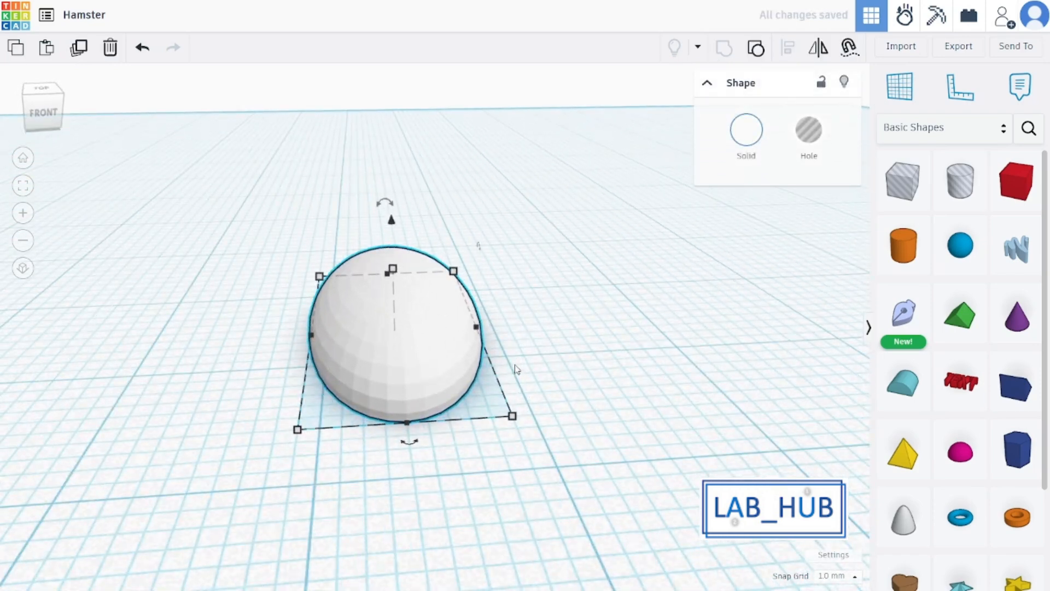
{"action": "left_click_drag", "start_coordinate": [497, 370], "coordinate": [83, 369], "text": "alt"}
{"action": "scroll", "coordinate": [131, 374], "scroll_direction": "down", "scroll_amount": 3}
{"action": "right_click_drag", "start_coordinate": [266, 415], "coordinate": [278, 448]}
{"action": "left_click_drag", "start_coordinate": [228, 373], "coordinate": [159, 375]}
{"action": "scroll", "coordinate": [789, 305], "scroll_direction": "down", "scroll_amount": 2}
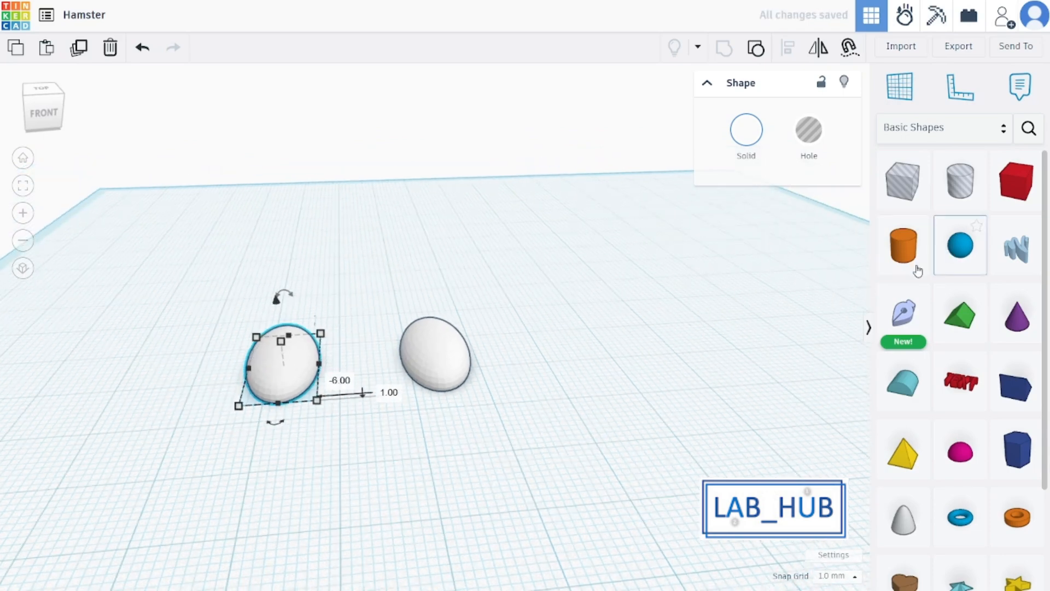
Add a sphere next to the feet and stretch it longer and taller into an ellipsoid body
{"action": "left_click", "coordinate": [948, 255]}
{"action": "left_click", "coordinate": [298, 440]}
{"action": "right_click_drag", "start_coordinate": [298, 441], "coordinate": [351, 440]}
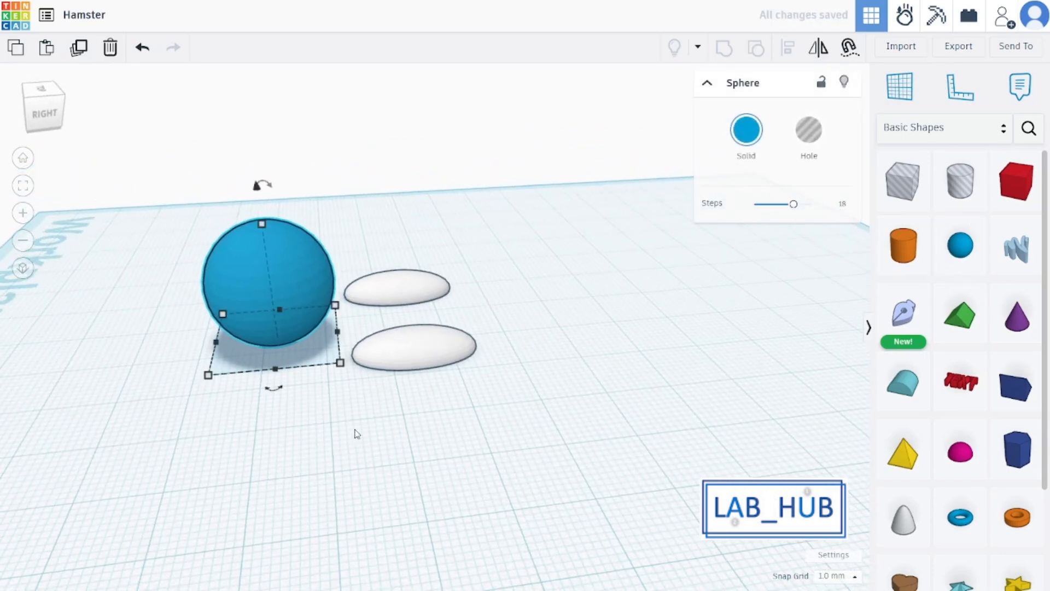
{"action": "left_click_drag", "start_coordinate": [340, 362], "coordinate": [443, 367]}
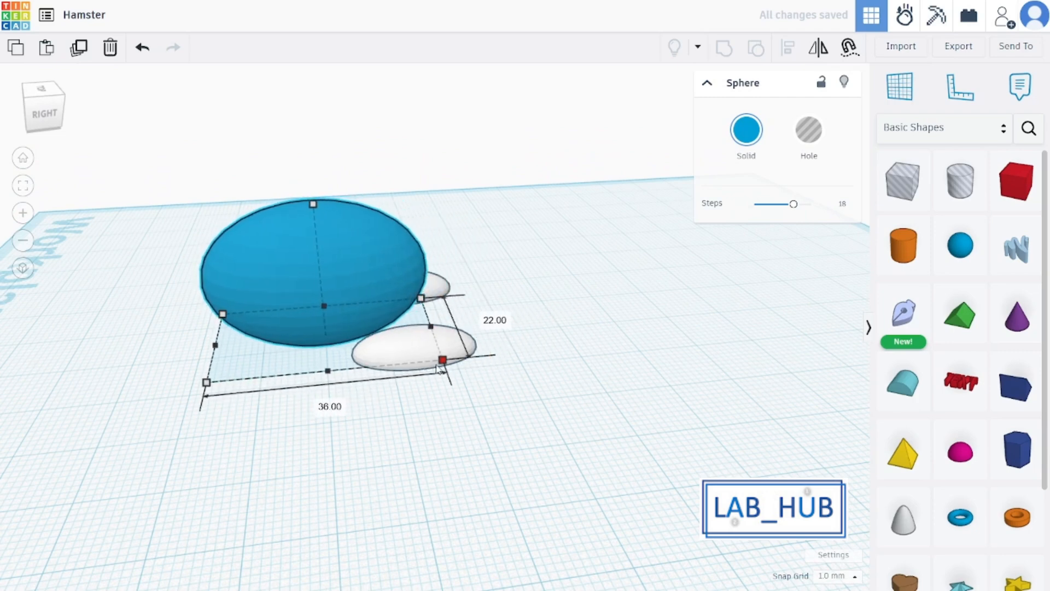
{"action": "left_click_drag", "start_coordinate": [305, 205], "coordinate": [305, 182]}
Widen the body ellipsoid to about 29 mm with a length of about 34 mm
{"action": "left_click", "coordinate": [658, 230]}
{"action": "right_click_drag", "start_coordinate": [659, 230], "coordinate": [533, 364]}
{"action": "left_click", "coordinate": [319, 311]}
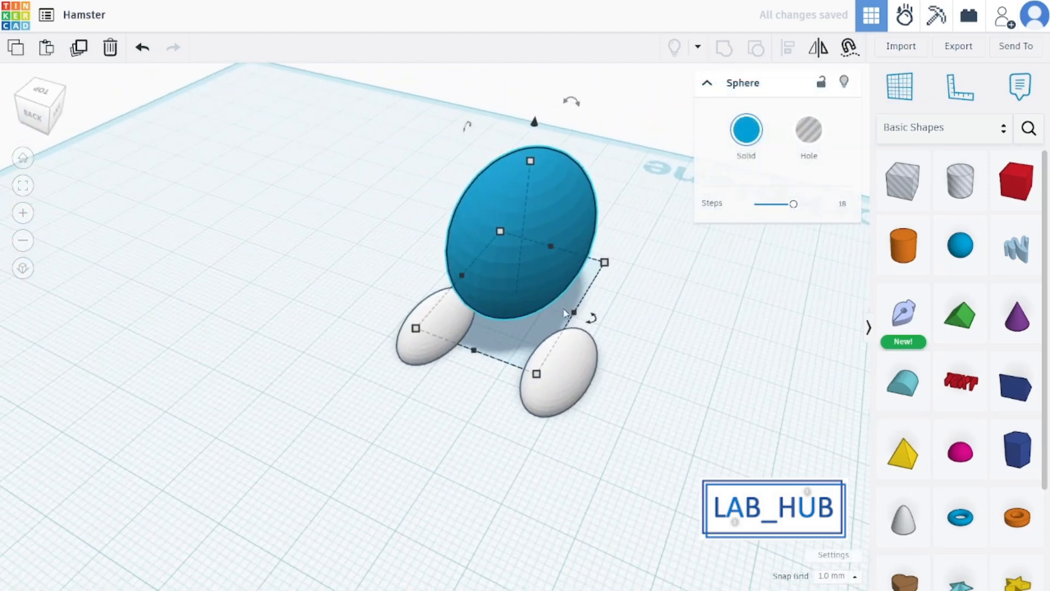
{"action": "left_click_drag", "start_coordinate": [537, 371], "coordinate": [581, 399]}
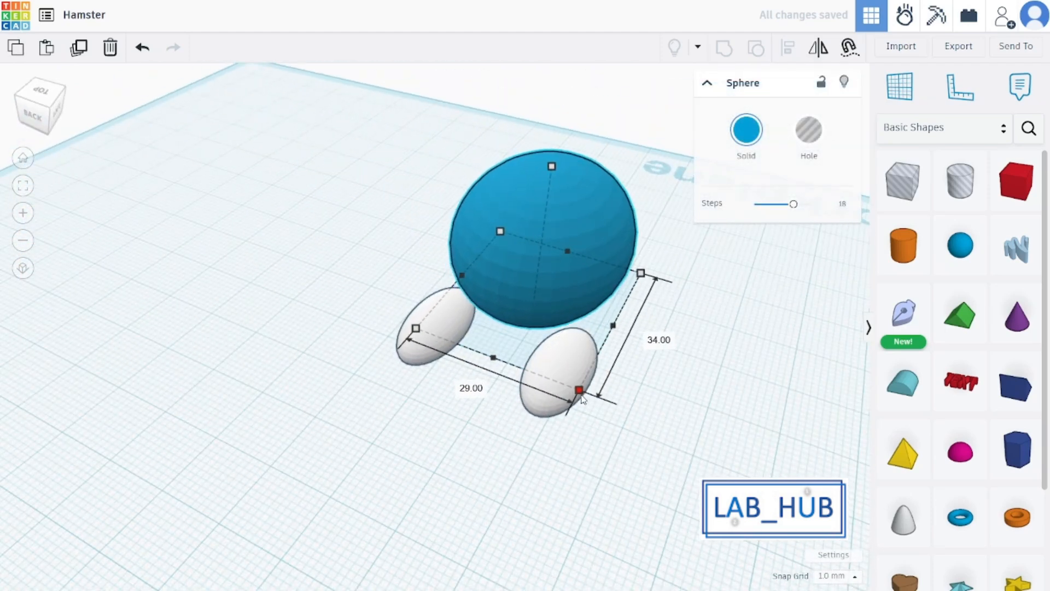
Position the body over the two feet, slightly raised, and colour it orange
{"action": "right_click_drag", "start_coordinate": [697, 346], "coordinate": [444, 364]}
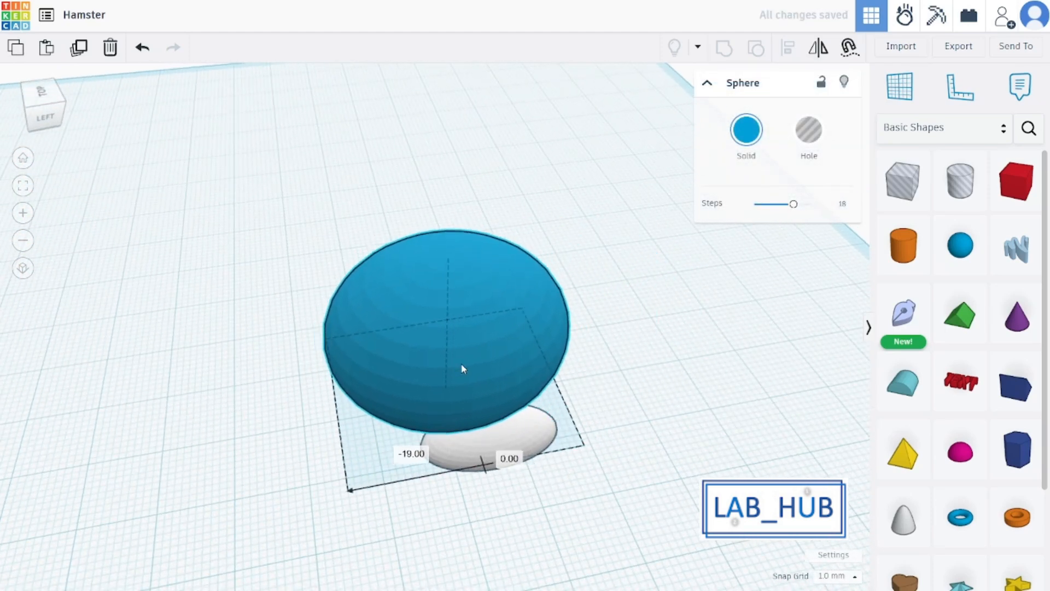
{"action": "right_click_drag", "start_coordinate": [607, 380], "coordinate": [473, 360]}
{"action": "left_click_drag", "start_coordinate": [430, 470], "coordinate": [435, 492]}
{"action": "left_click_drag", "start_coordinate": [450, 367], "coordinate": [435, 365]}
{"action": "left_click_drag", "start_coordinate": [381, 149], "coordinate": [381, 142]}
{"action": "left_click", "coordinate": [758, 134]}
{"action": "left_click", "coordinate": [629, 274]}
Shrink one of the white feet to about 7.5 mm wide and 15 mm long
{"action": "left_click", "coordinate": [617, 450]}
{"action": "right_click_drag", "start_coordinate": [617, 450], "coordinate": [488, 392]}
{"action": "left_click", "coordinate": [464, 373]}
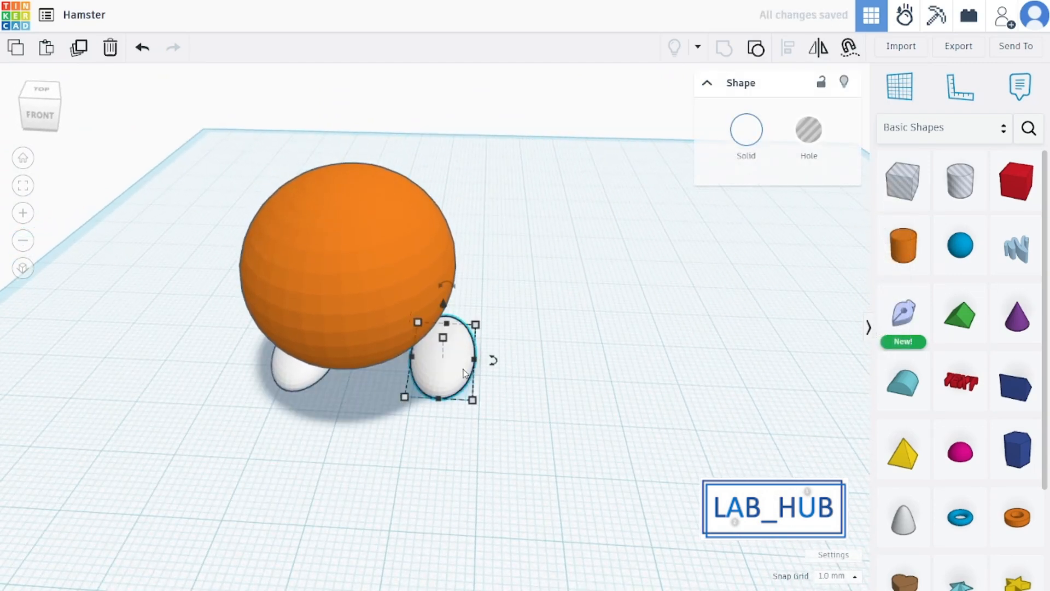
{"action": "left_click", "coordinate": [476, 402]}
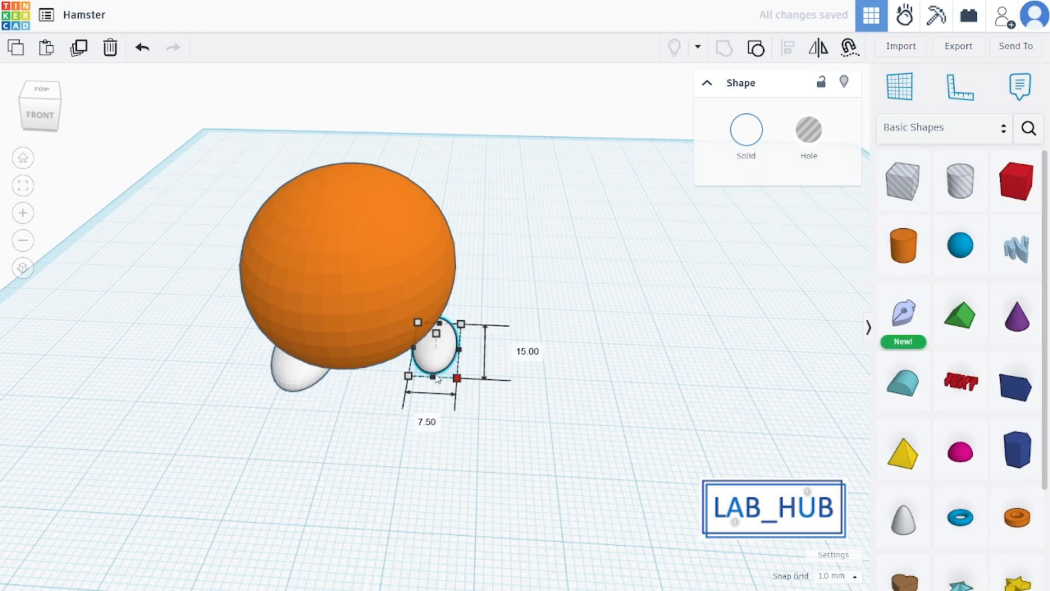
{"action": "left_click_drag", "start_coordinate": [438, 381], "coordinate": [433, 377]}
Adjust the size and position of the white feet so both sit beneath the middle of the body
{"action": "scroll", "coordinate": [282, 348], "scroll_direction": "up", "scroll_amount": 3}
{"action": "left_click_drag", "start_coordinate": [318, 386], "coordinate": [304, 344], "text": "shift"}
{"action": "right_click_drag", "start_coordinate": [410, 348], "coordinate": [365, 295]}
{"action": "left_click_drag", "start_coordinate": [365, 294], "coordinate": [394, 282]}
{"action": "right_click_drag", "start_coordinate": [575, 308], "coordinate": [501, 297]}
{"action": "left_click_drag", "start_coordinate": [443, 287], "coordinate": [393, 273]}
{"action": "left_click", "coordinate": [550, 274]}
{"action": "right_click_drag", "start_coordinate": [550, 274], "coordinate": [421, 272]}
{"action": "scroll", "coordinate": [385, 258], "scroll_direction": "down", "scroll_amount": 2}
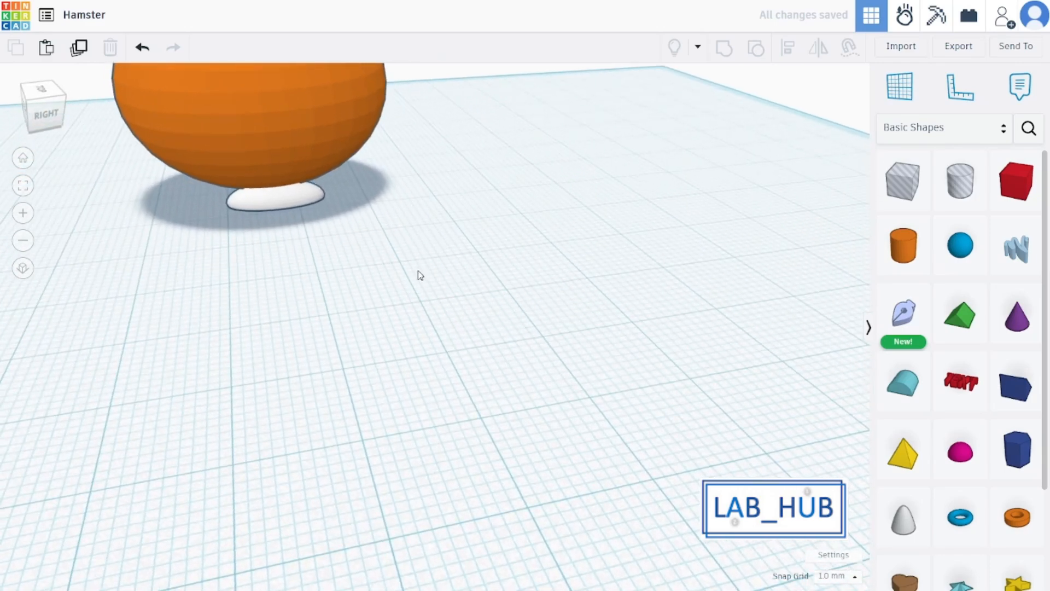
{"action": "middle_click_drag", "start_coordinate": [420, 272], "coordinate": [467, 273]}
{"action": "left_click", "coordinate": [411, 201]}
{"action": "scroll", "coordinate": [515, 234], "scroll_direction": "down", "scroll_amount": 2}
{"action": "right_click_drag", "start_coordinate": [515, 235], "coordinate": [549, 338]}
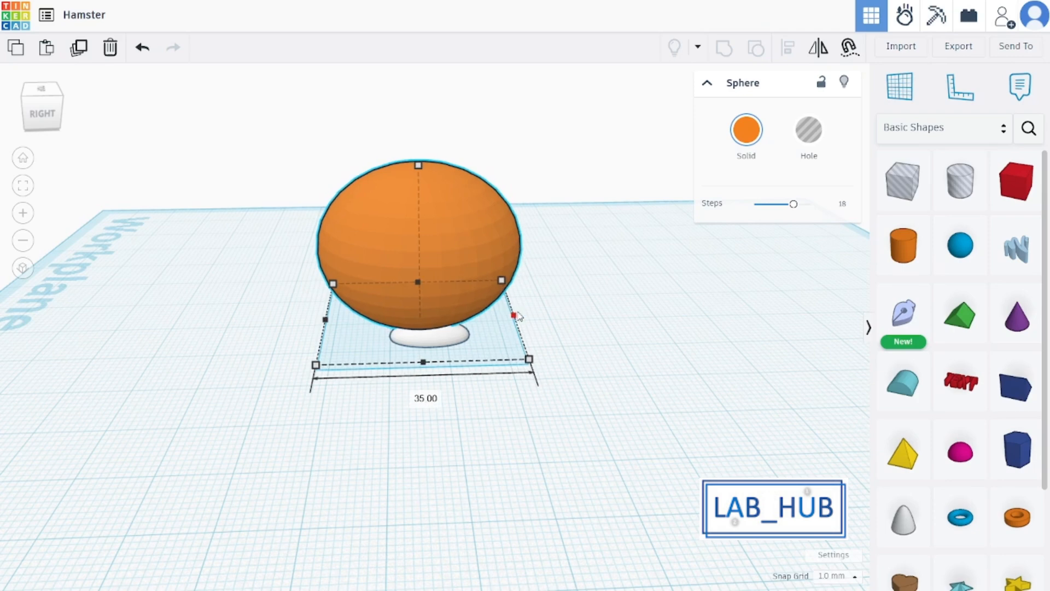
{"action": "left_click", "coordinate": [692, 316]}
Add a second sphere next to the body for the head and colour it orange
{"action": "scroll", "coordinate": [681, 321], "scroll_direction": "up", "scroll_amount": 2}
{"action": "right_click_drag", "start_coordinate": [615, 335], "coordinate": [801, 324]}
{"action": "left_click_drag", "start_coordinate": [947, 256], "coordinate": [420, 446]}
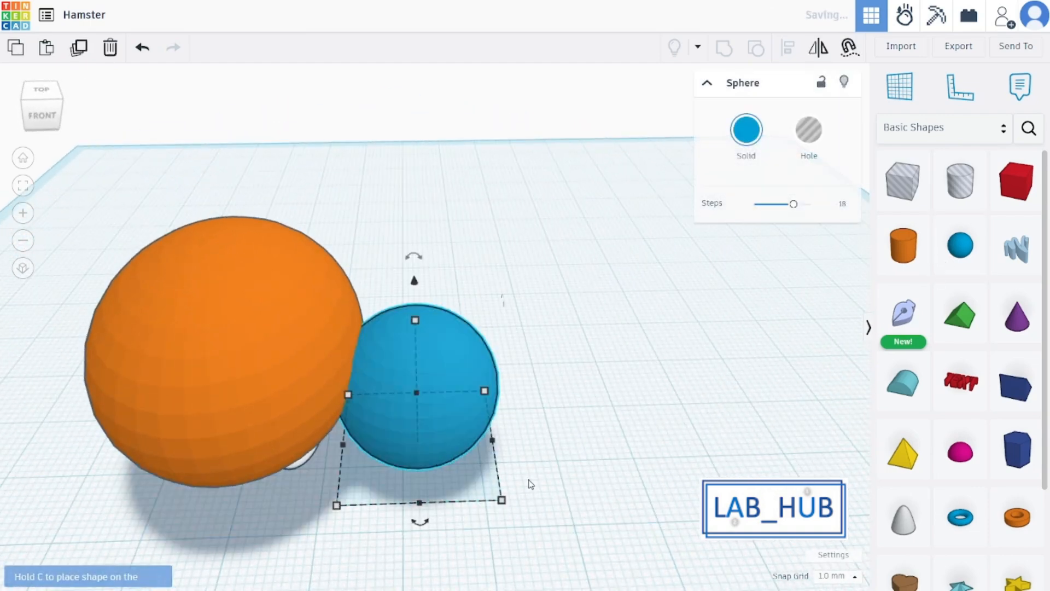
{"action": "middle_click_drag", "start_coordinate": [529, 485], "coordinate": [590, 414]}
{"action": "left_click", "coordinate": [746, 130]}
{"action": "left_click", "coordinate": [628, 273]}
Move the head sphere to the front of the body and raise it so it rests on top
{"action": "right_click_drag", "start_coordinate": [549, 469], "coordinate": [385, 432]}
{"action": "left_click_drag", "start_coordinate": [419, 361], "coordinate": [318, 291]}
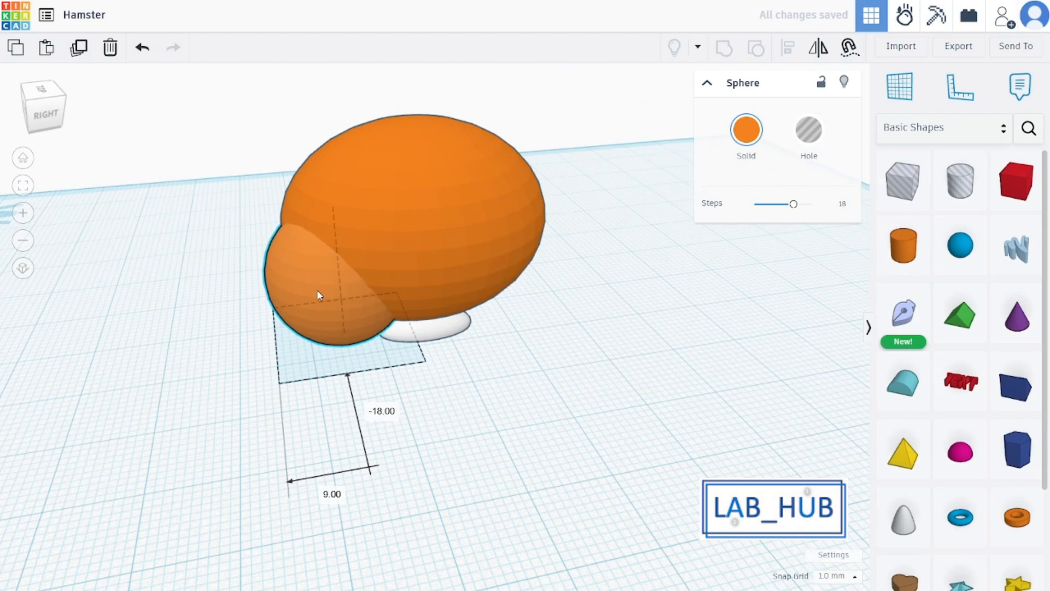
{"action": "left_click_drag", "start_coordinate": [328, 172], "coordinate": [334, 28]}
{"action": "right_click_drag", "start_coordinate": [352, 320], "coordinate": [383, 339]}
{"action": "left_click_drag", "start_coordinate": [344, 318], "coordinate": [321, 301]}
Align the head sphere with the body so both are centred across the body's width
{"action": "right_click_drag", "start_coordinate": [321, 301], "coordinate": [386, 300]}
{"action": "left_click", "coordinate": [386, 300], "text": "shift"}
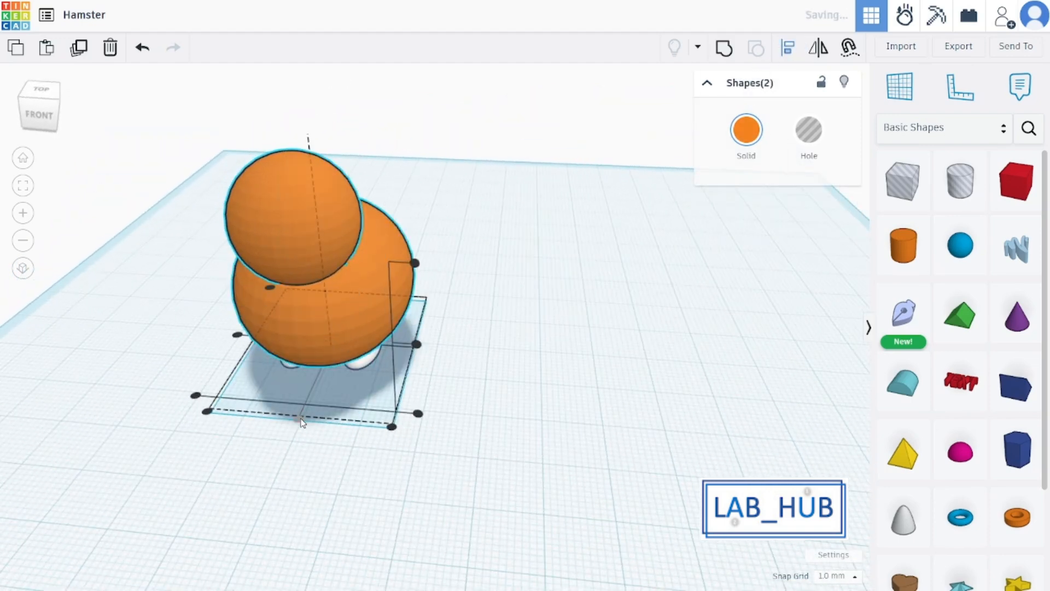
{"action": "left_click", "coordinate": [542, 405]}
{"action": "right_click_drag", "start_coordinate": [541, 405], "coordinate": [469, 350]}
Enlarge the head into a wider, longer ellipsoid and shift it forward over the front of the body
{"action": "left_click", "coordinate": [469, 350]}
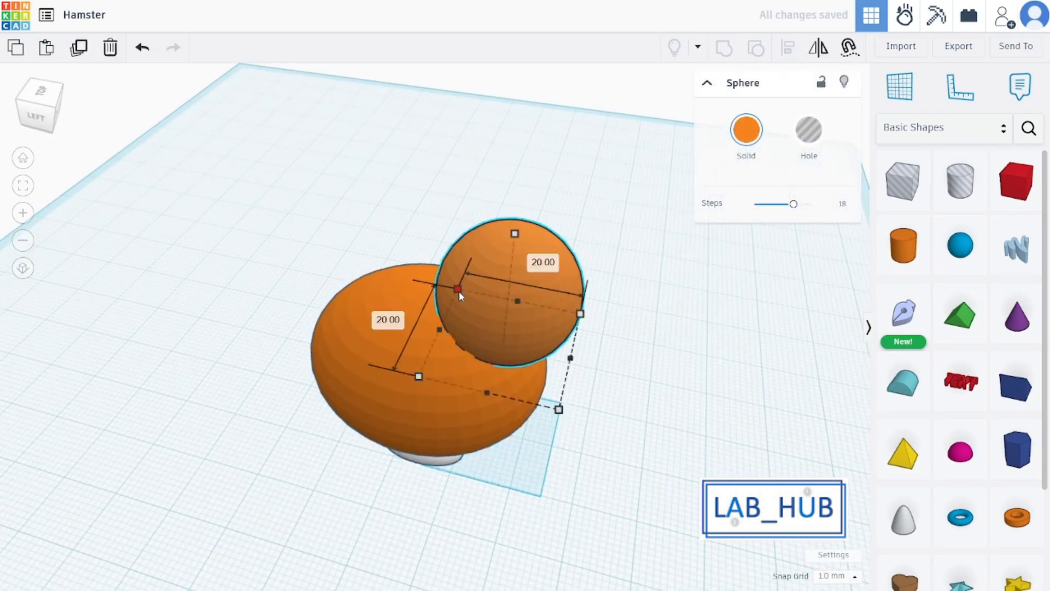
{"action": "left_click_drag", "start_coordinate": [457, 289], "coordinate": [422, 270]}
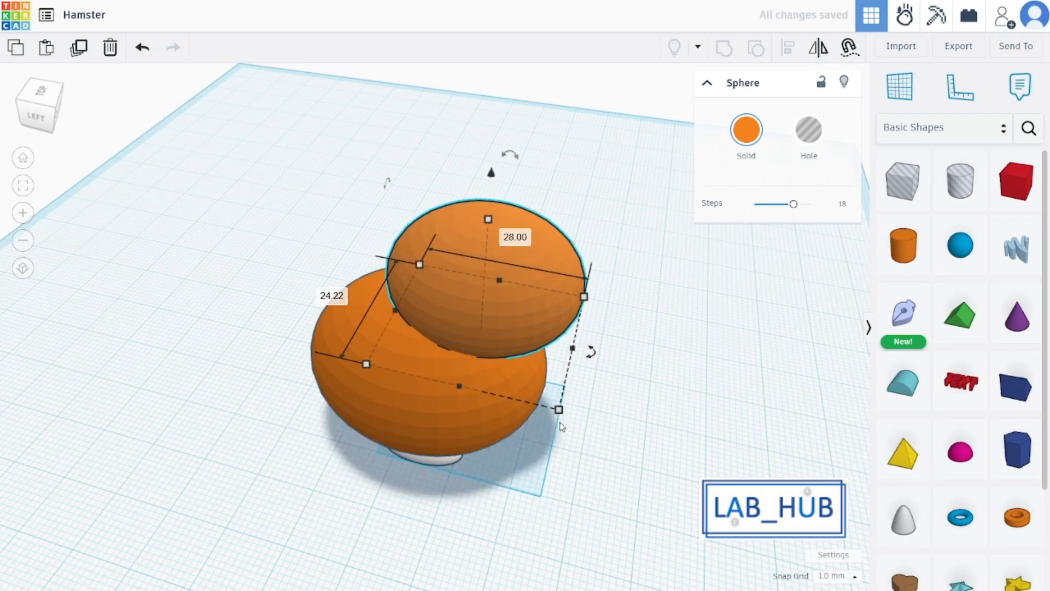
{"action": "left_click_drag", "start_coordinate": [558, 411], "coordinate": [580, 417]}
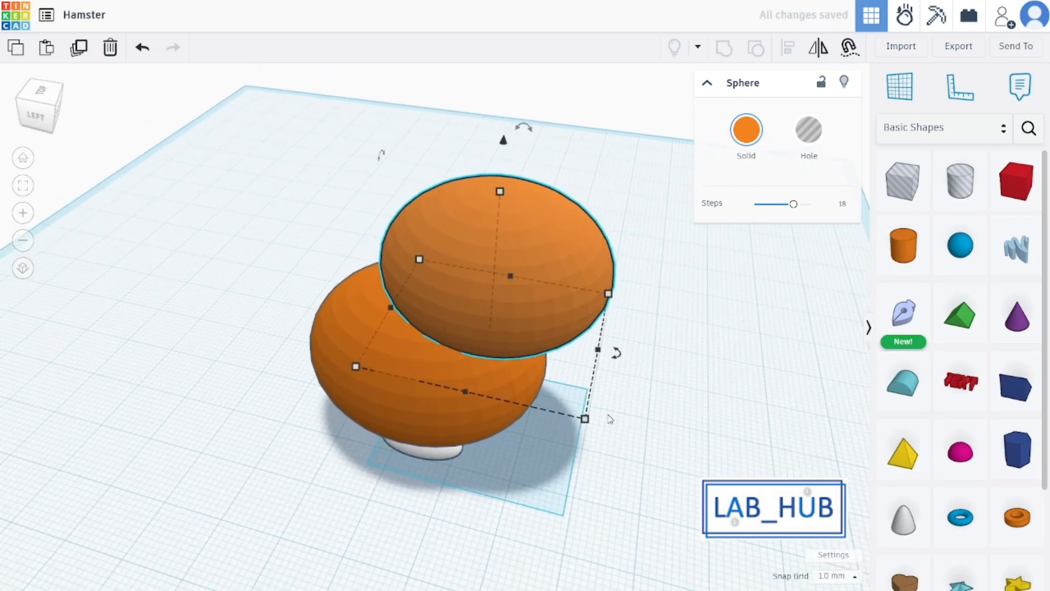
{"action": "right_click_drag", "start_coordinate": [573, 419], "coordinate": [479, 436]}
{"action": "scroll", "coordinate": [479, 440], "scroll_direction": "up", "scroll_amount": 2}
{"action": "left_click_drag", "start_coordinate": [377, 281], "coordinate": [339, 282]}
{"action": "left_click", "coordinate": [609, 329]}
{"action": "right_click_drag", "start_coordinate": [641, 335], "coordinate": [721, 323]}
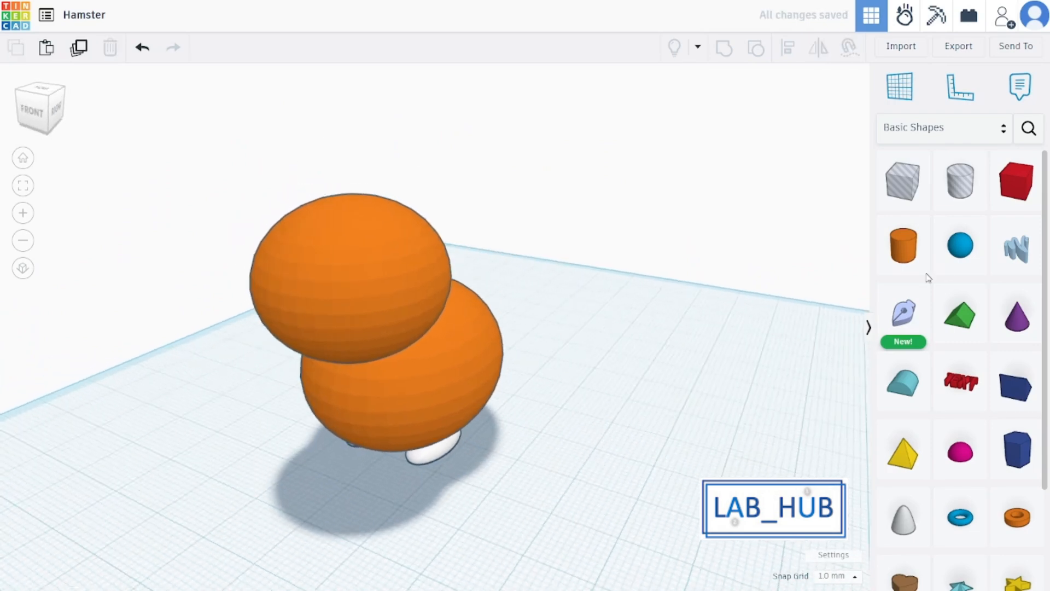
Add a sphere in front of the body and colour it white
{"action": "left_click", "coordinate": [960, 245]}
{"action": "left_click", "coordinate": [440, 517]}
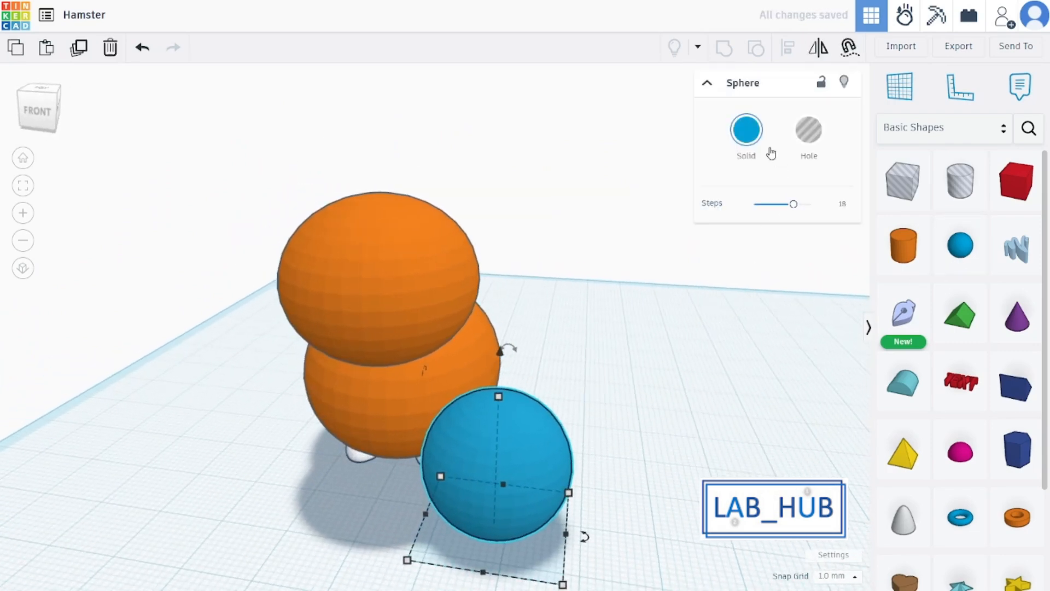
{"action": "left_click", "coordinate": [747, 131]}
{"action": "left_click", "coordinate": [863, 240]}
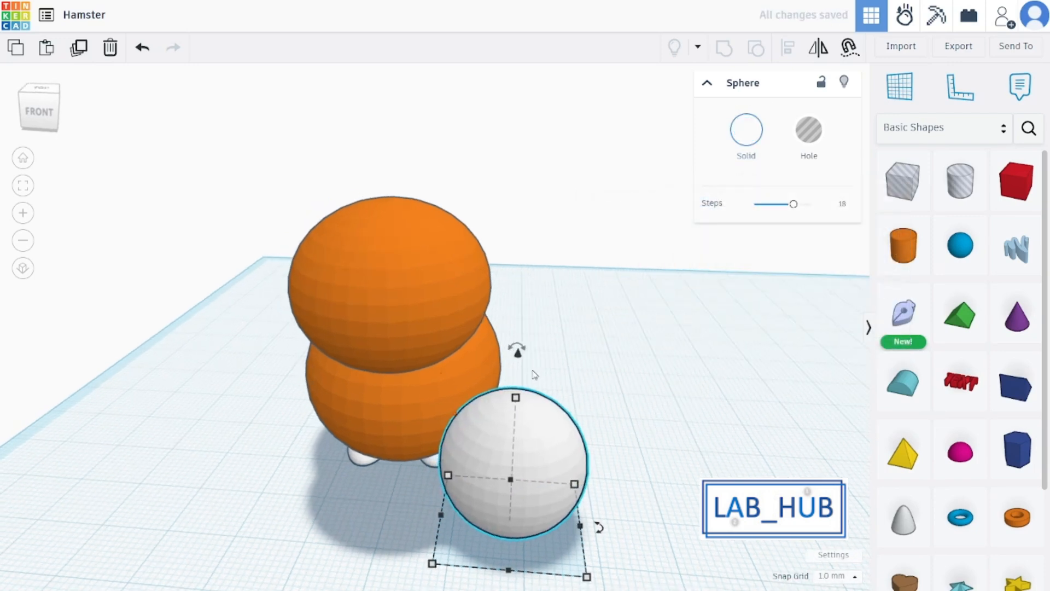
Raise the white sphere toward head height and shrink it to cheek size
{"action": "left_click_drag", "start_coordinate": [517, 354], "coordinate": [508, 252]}
{"action": "left_click_drag", "start_coordinate": [605, 432], "coordinate": [533, 366]}
{"action": "scroll", "coordinate": [581, 331], "scroll_direction": "up", "scroll_amount": 3}
{"action": "right_click_drag", "start_coordinate": [581, 331], "coordinate": [428, 401]}
{"action": "middle_click_drag", "start_coordinate": [428, 401], "coordinate": [544, 433]}
{"action": "scroll", "coordinate": [544, 433], "scroll_direction": "up", "scroll_amount": 1}
Refine the white sphere's size and embed it in the lower front side of the head as a cheek
{"action": "left_click_drag", "start_coordinate": [295, 462], "coordinate": [284, 467]}
{"action": "left_click_drag", "start_coordinate": [354, 368], "coordinate": [317, 372]}
{"action": "right_click_drag", "start_coordinate": [318, 372], "coordinate": [471, 335]}
{"action": "left_click_drag", "start_coordinate": [509, 279], "coordinate": [507, 220]}
{"action": "left_click_drag", "start_coordinate": [539, 407], "coordinate": [448, 396]}
{"action": "right_click_drag", "start_coordinate": [449, 396], "coordinate": [534, 305]}
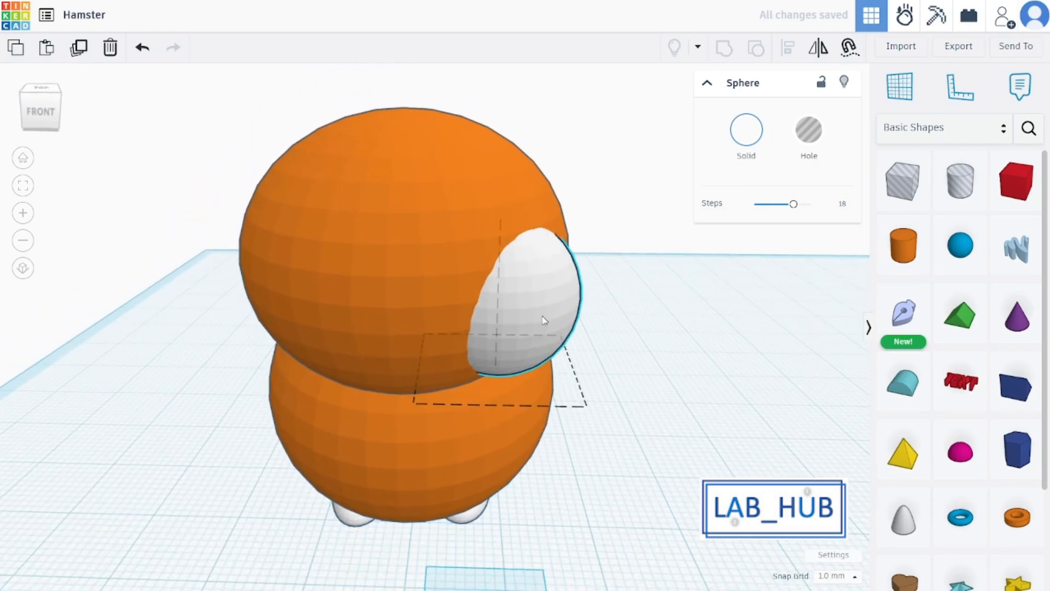
Set the white cheek's height to about 12 mm and nudge it against the side of the head
{"action": "right_click_drag", "start_coordinate": [539, 322], "coordinate": [613, 335]}
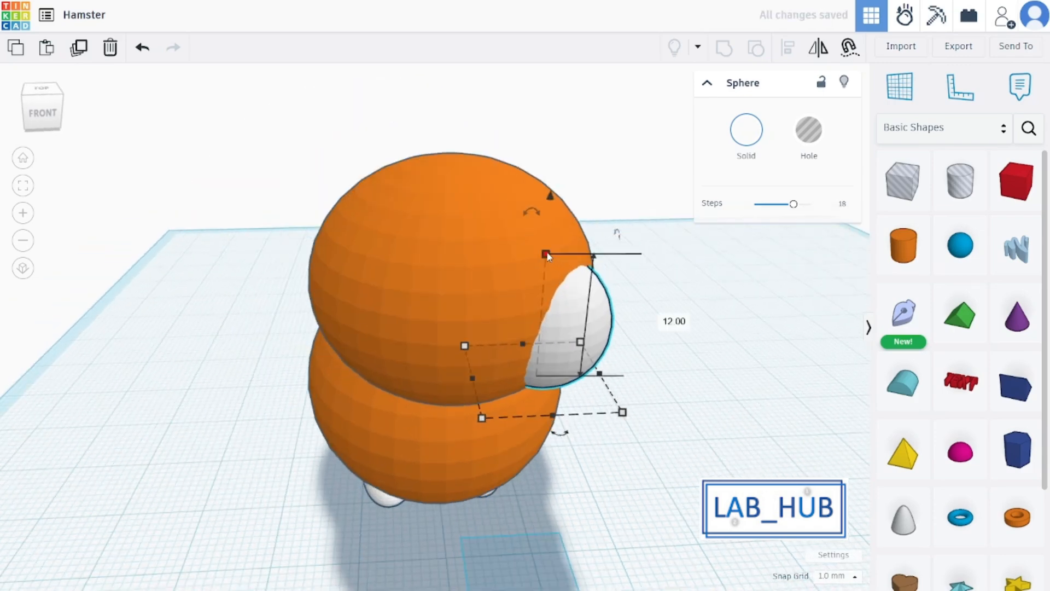
{"action": "left_click_drag", "start_coordinate": [547, 244], "coordinate": [547, 253]}
{"action": "left_click", "coordinate": [628, 333]}
{"action": "right_click_drag", "start_coordinate": [628, 333], "coordinate": [440, 288]}
{"action": "left_click", "coordinate": [377, 285]}
{"action": "left_click_drag", "start_coordinate": [388, 293], "coordinate": [382, 293]}
Lower the white cheek slightly and fine-tune how deeply it sits in the head
{"action": "right_click_drag", "start_coordinate": [556, 283], "coordinate": [448, 98]}
{"action": "left_click", "coordinate": [654, 323]}
{"action": "left_click", "coordinate": [578, 331]}
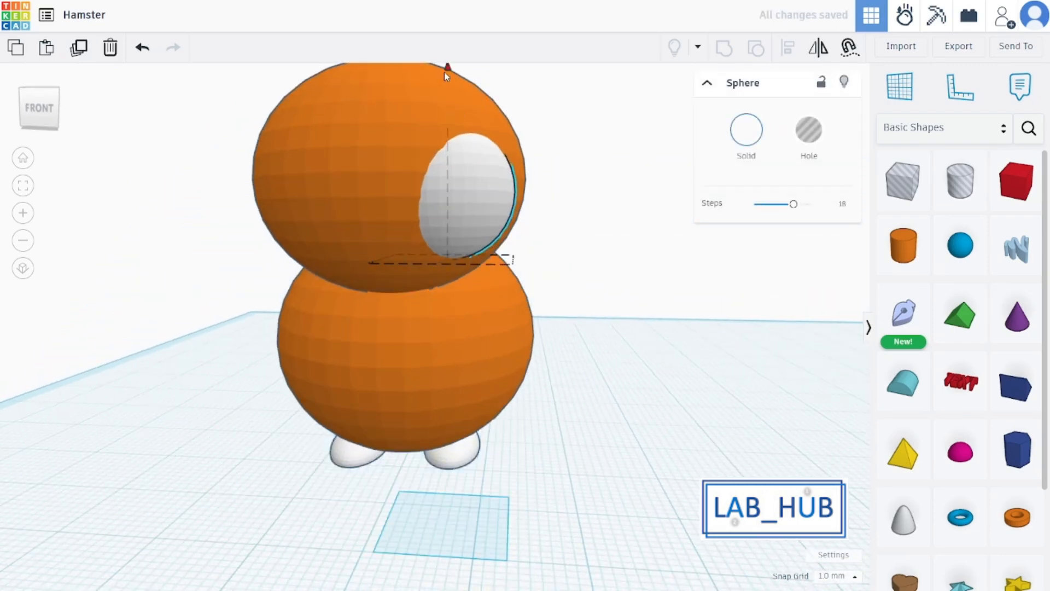
{"action": "left_click_drag", "start_coordinate": [445, 72], "coordinate": [446, 84]}
{"action": "right_click_drag", "start_coordinate": [572, 171], "coordinate": [611, 215]}
{"action": "left_click_drag", "start_coordinate": [552, 307], "coordinate": [551, 304]}
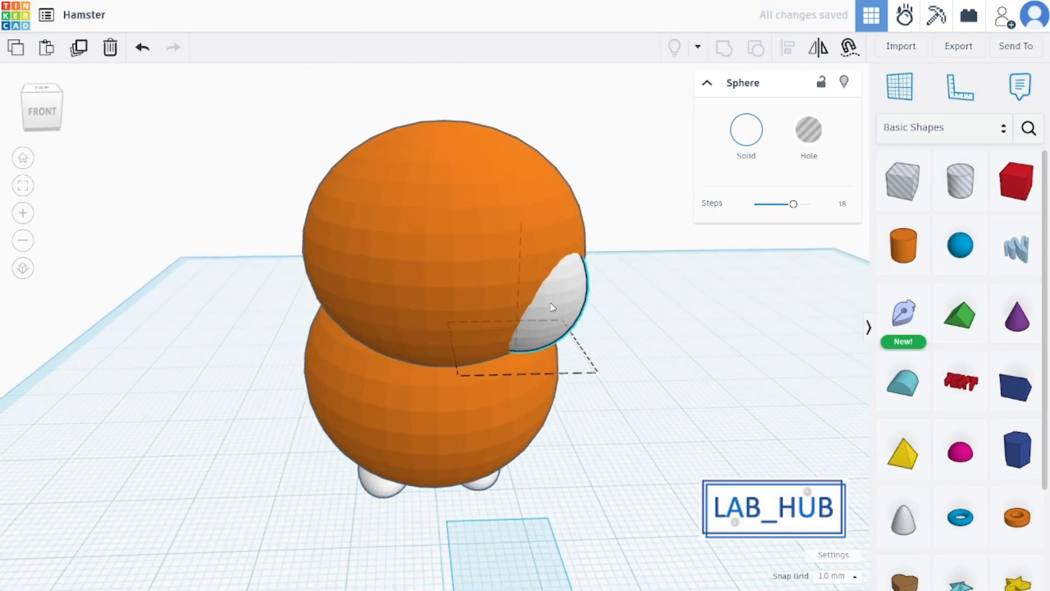
{"action": "left_click", "coordinate": [596, 308]}
{"action": "right_click_drag", "start_coordinate": [595, 309], "coordinate": [581, 312]}
Copy the white cheek and place the duplicate on the opposite side of the face
{"action": "left_click", "coordinate": [502, 314]}
{"action": "key", "text": "ctrl+c"}
{"action": "key", "text": "ctrl+v"}
{"action": "left_click_drag", "start_coordinate": [553, 316], "coordinate": [337, 305]}
{"action": "left_click", "coordinate": [627, 309]}
{"action": "mouse_move", "coordinate": [627, 309]}
{"action": "right_mouse_down"}
{"action": "mouse_move", "coordinate": [639, 293]}
{"action": "mouse_move", "coordinate": [629, 277]}
{"action": "mouse_move", "coordinate": [631, 295]}
{"action": "right_mouse_up"}
{"action": "scroll", "coordinate": [631, 295], "scroll_direction": "down", "scroll_amount": 1}
Add another sphere in front of the body for the nose and colour it black
{"action": "left_click", "coordinate": [952, 255]}
{"action": "left_click", "coordinate": [444, 544]}
{"action": "left_click", "coordinate": [370, 263]}
{"action": "right_click_drag", "start_coordinate": [369, 262], "coordinate": [574, 293]}
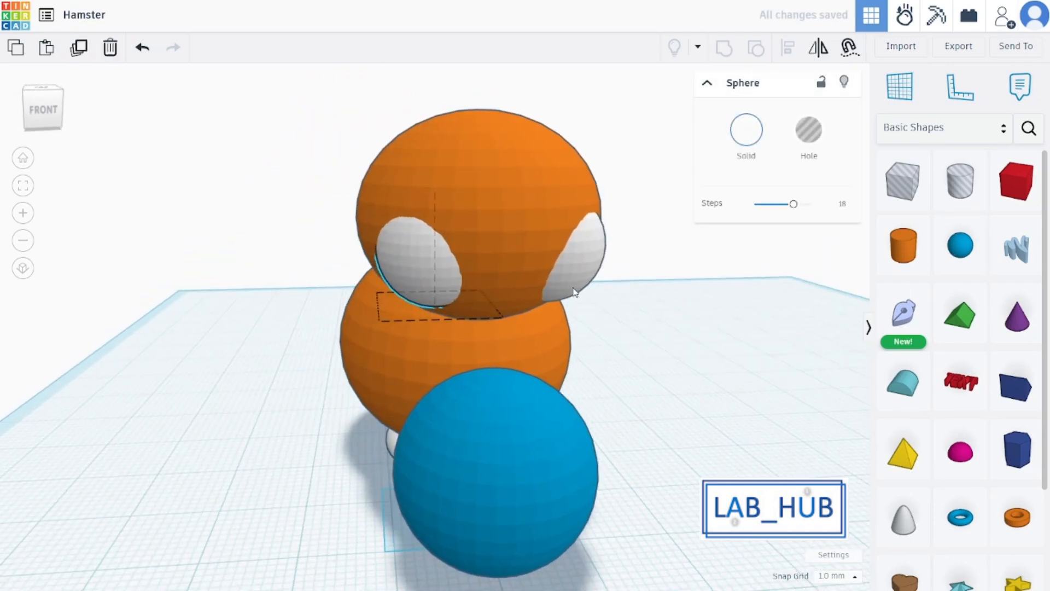
{"action": "left_click", "coordinate": [549, 428]}
{"action": "scroll", "coordinate": [682, 411], "scroll_direction": "down", "scroll_amount": 2}
{"action": "left_click", "coordinate": [745, 133]}
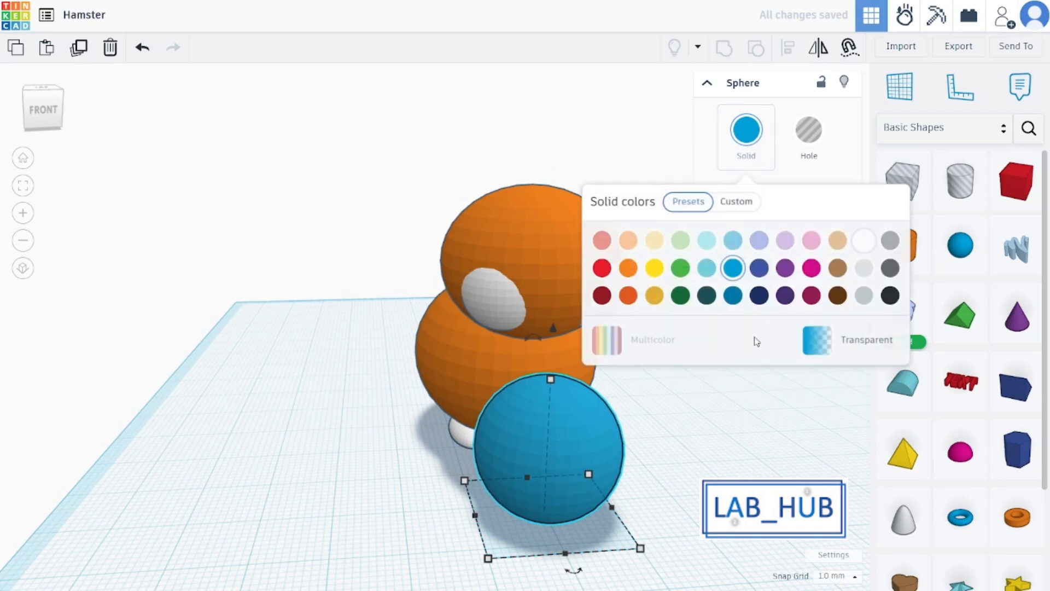
{"action": "left_click", "coordinate": [888, 296]}
Shrink the black sphere proportionally and place it between the cheeks at the centre of the face as a nose
{"action": "right_click_drag", "start_coordinate": [741, 445], "coordinate": [649, 503]}
{"action": "left_click_drag", "start_coordinate": [567, 574], "coordinate": [394, 470], "text": "shift"}
{"action": "scroll", "coordinate": [490, 489], "scroll_direction": "up", "scroll_amount": 2}
{"action": "scroll", "coordinate": [404, 470], "scroll_direction": "down", "scroll_amount": 1}
{"action": "left_click_drag", "start_coordinate": [377, 407], "coordinate": [382, 230]}
{"action": "right_click_drag", "start_coordinate": [401, 194], "coordinate": [734, 338]}
{"action": "left_click_drag", "start_coordinate": [597, 288], "coordinate": [584, 287]}
{"action": "left_click", "coordinate": [757, 349]}
{"action": "right_click_drag", "start_coordinate": [757, 348], "coordinate": [781, 339]}
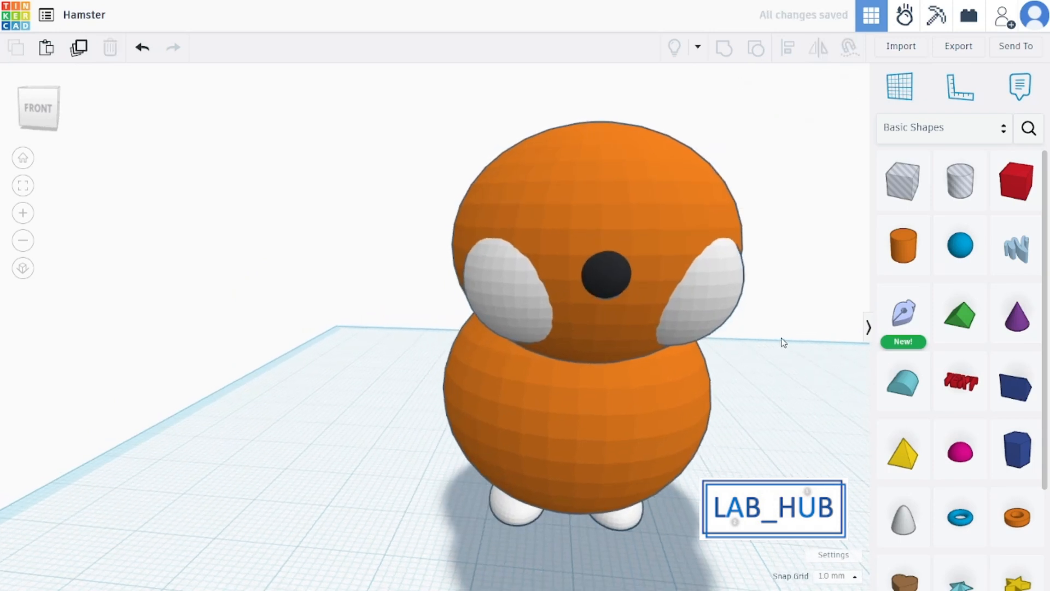
Duplicate the black nose sphere and place copies on both upper sides of the face as eyes
{"action": "right_click_drag", "start_coordinate": [742, 290], "coordinate": [556, 542]}
{"action": "left_click_drag", "start_coordinate": [557, 442], "coordinate": [564, 382]}
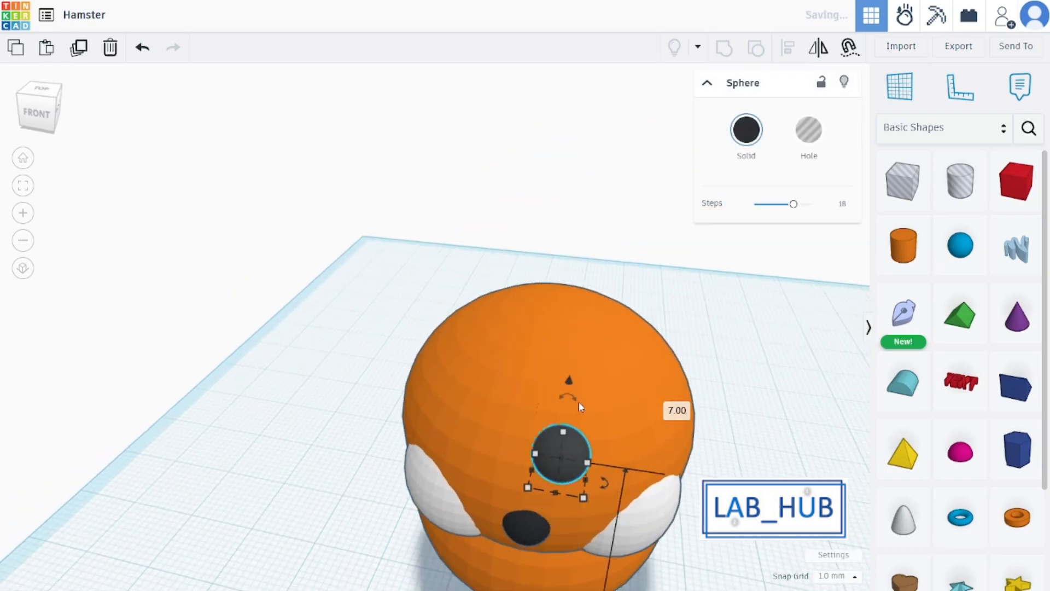
{"action": "middle_click_drag", "start_coordinate": [730, 486], "coordinate": [700, 430]}
{"action": "scroll", "coordinate": [687, 407], "scroll_direction": "up", "scroll_amount": 5}
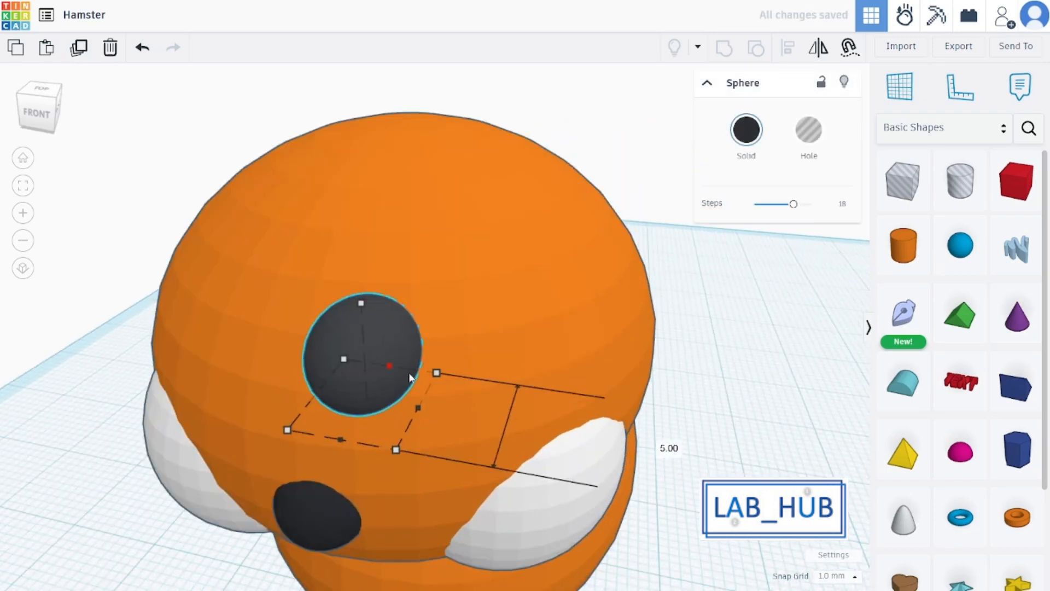
{"action": "left_click_drag", "start_coordinate": [379, 396], "coordinate": [465, 361]}
{"action": "right_click_drag", "start_coordinate": [577, 413], "coordinate": [636, 356]}
{"action": "scroll", "coordinate": [636, 360], "scroll_direction": "down", "scroll_amount": 4}
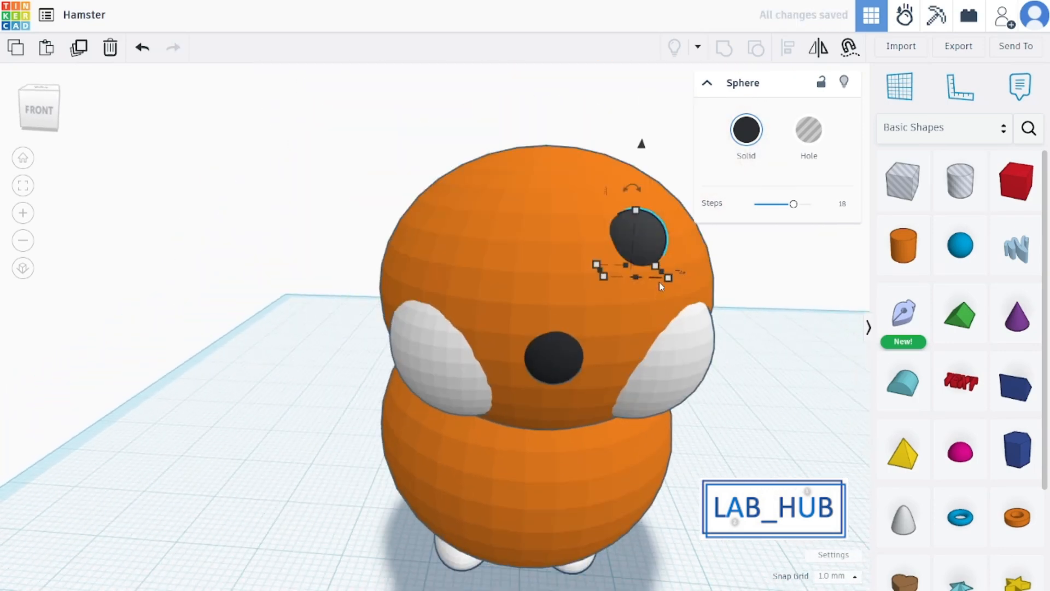
{"action": "key", "text": "ctrl+v"}
{"action": "left_click_drag", "start_coordinate": [674, 247], "coordinate": [480, 247]}
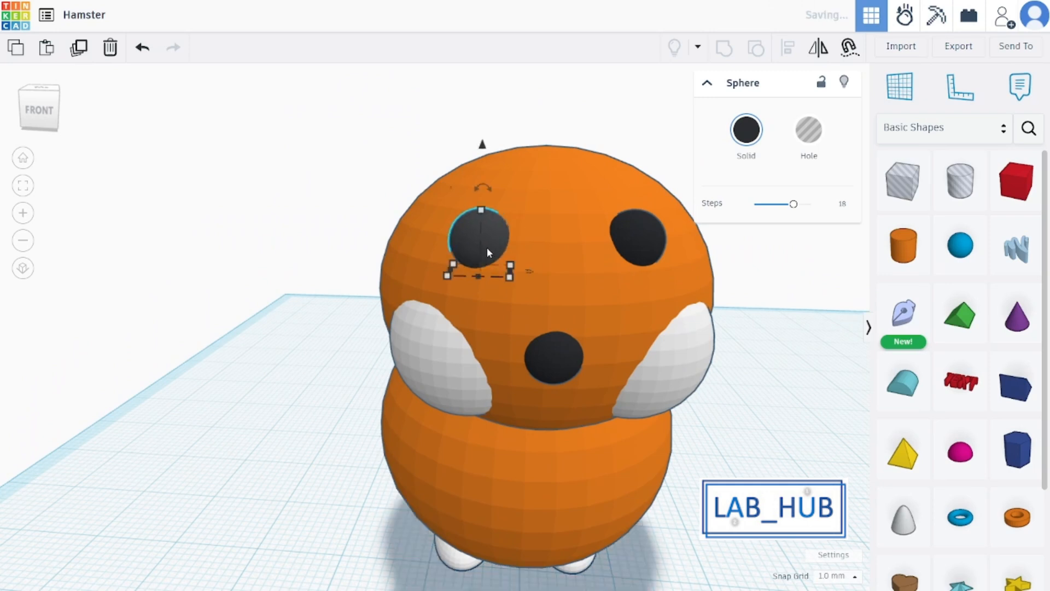
Try to shift the black nose vertically by 1 mm on the front of the face
{"action": "left_click", "coordinate": [255, 300]}
{"action": "right_click_drag", "start_coordinate": [257, 279], "coordinate": [549, 415]}
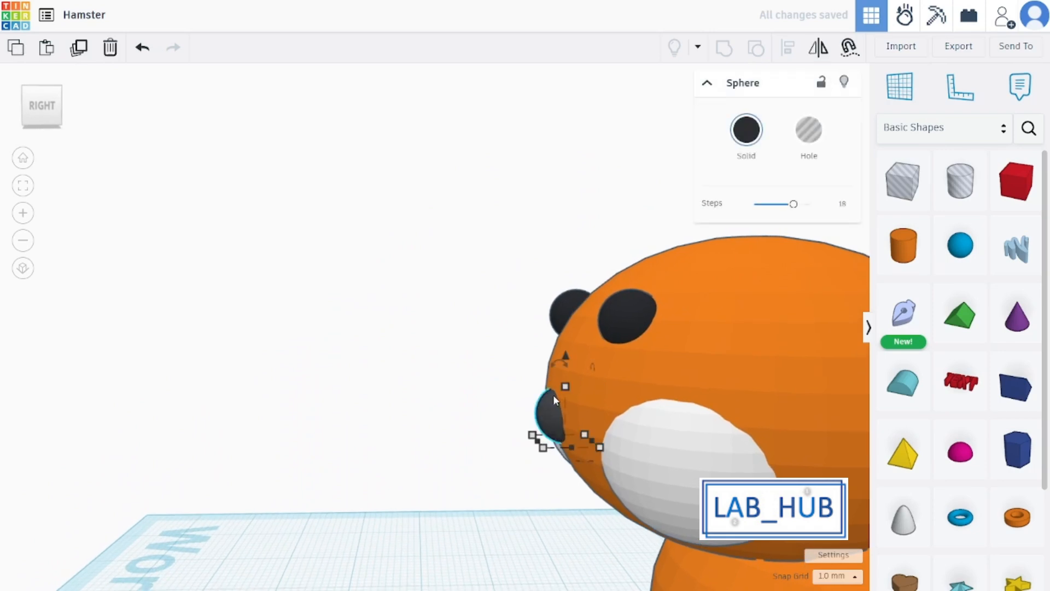
{"action": "left_click_drag", "start_coordinate": [566, 361], "coordinate": [565, 371]}
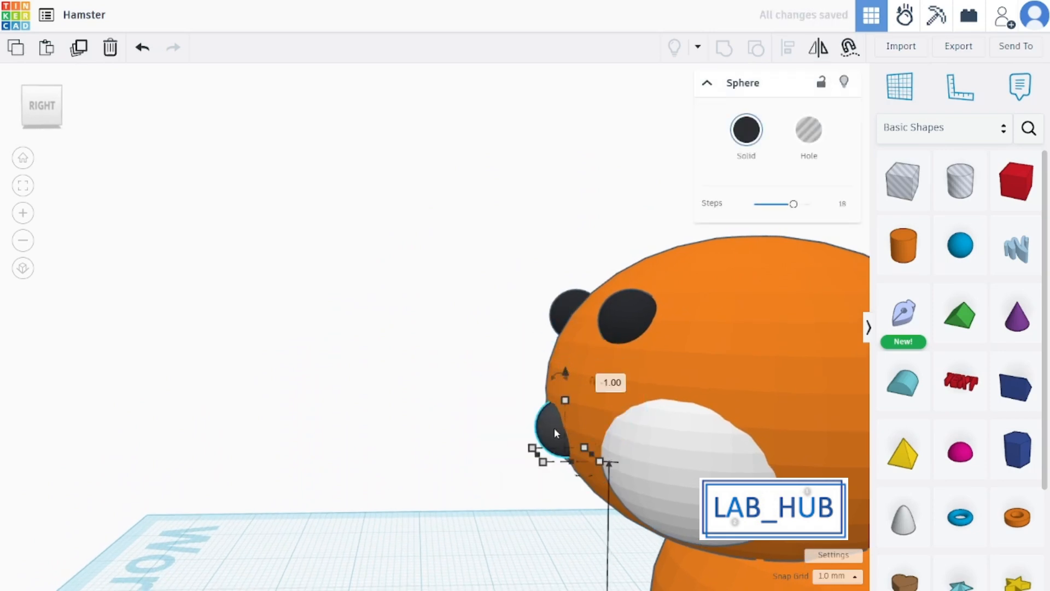
{"action": "key", "text": "ctrl+z"}
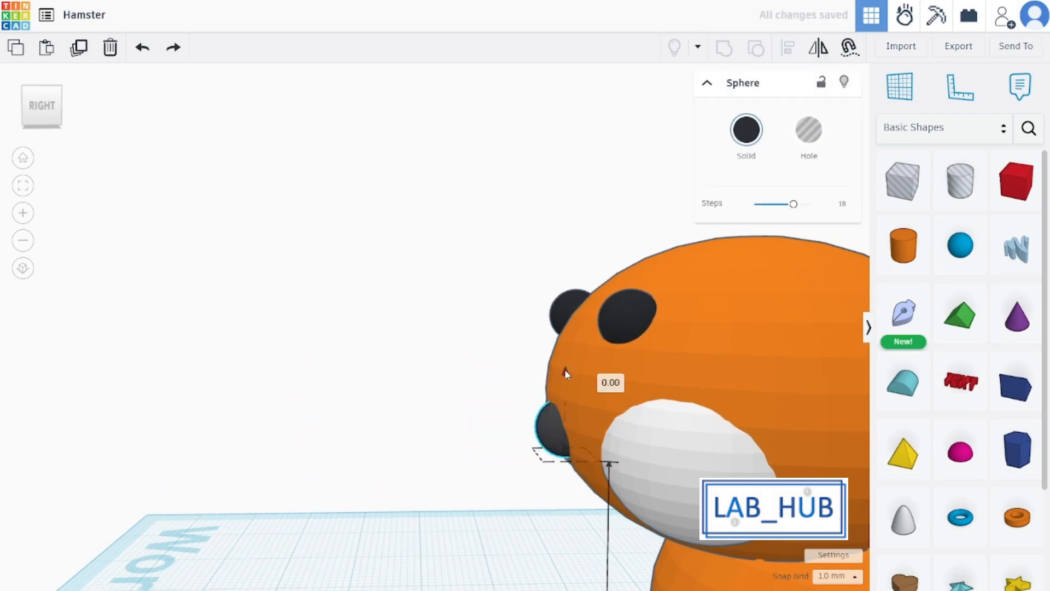
{"action": "left_click_drag", "start_coordinate": [564, 359], "coordinate": [565, 366]}
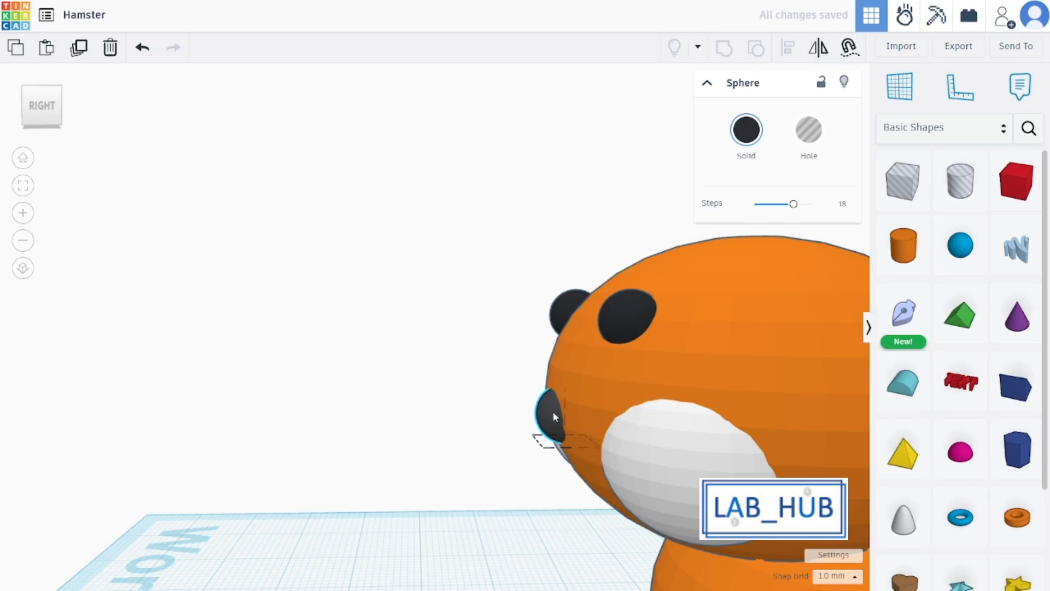
{"action": "left_click", "coordinate": [433, 408]}
{"action": "right_click_drag", "start_coordinate": [433, 407], "coordinate": [590, 416]}
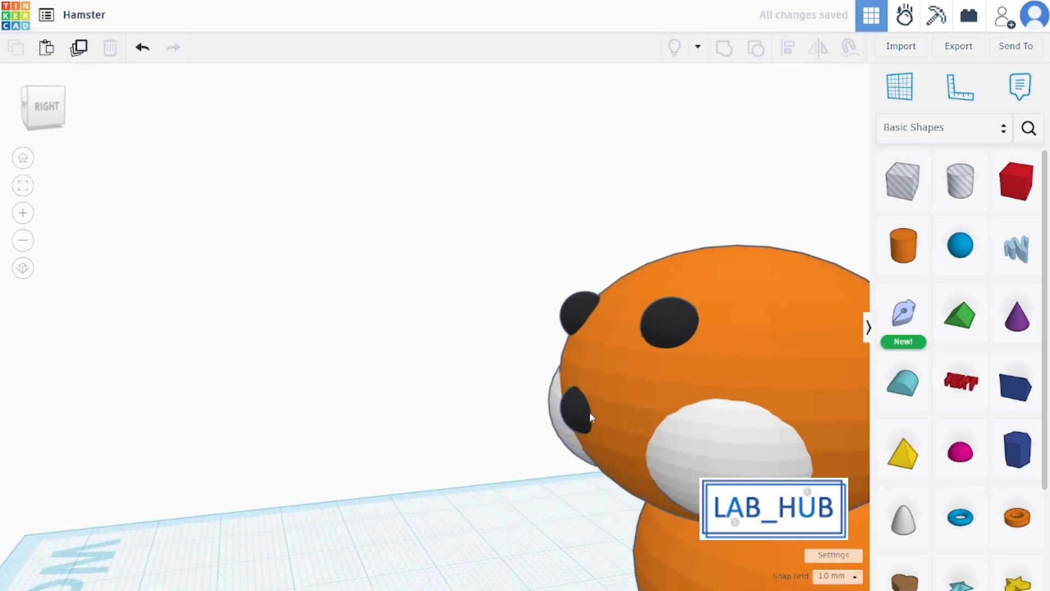
{"action": "key", "text": "ctrl+z"}
Move the black nose so it protrudes from the face, centred between the white cheeks
{"action": "right_click_drag", "start_coordinate": [406, 429], "coordinate": [612, 424]}
{"action": "left_click", "coordinate": [383, 465]}
{"action": "right_click_drag", "start_coordinate": [382, 465], "coordinate": [458, 471]}
{"action": "right_click_drag", "start_coordinate": [627, 457], "coordinate": [567, 500]}
{"action": "left_click", "coordinate": [136, 365]}
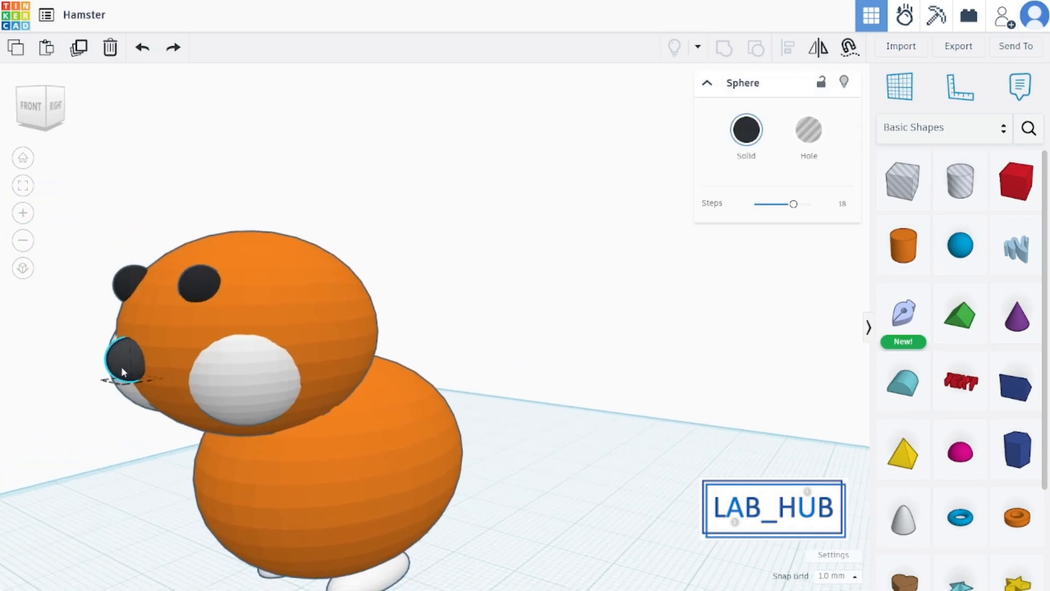
{"action": "left_click", "coordinate": [12, 422]}
{"action": "right_click_drag", "start_coordinate": [12, 422], "coordinate": [458, 431]}
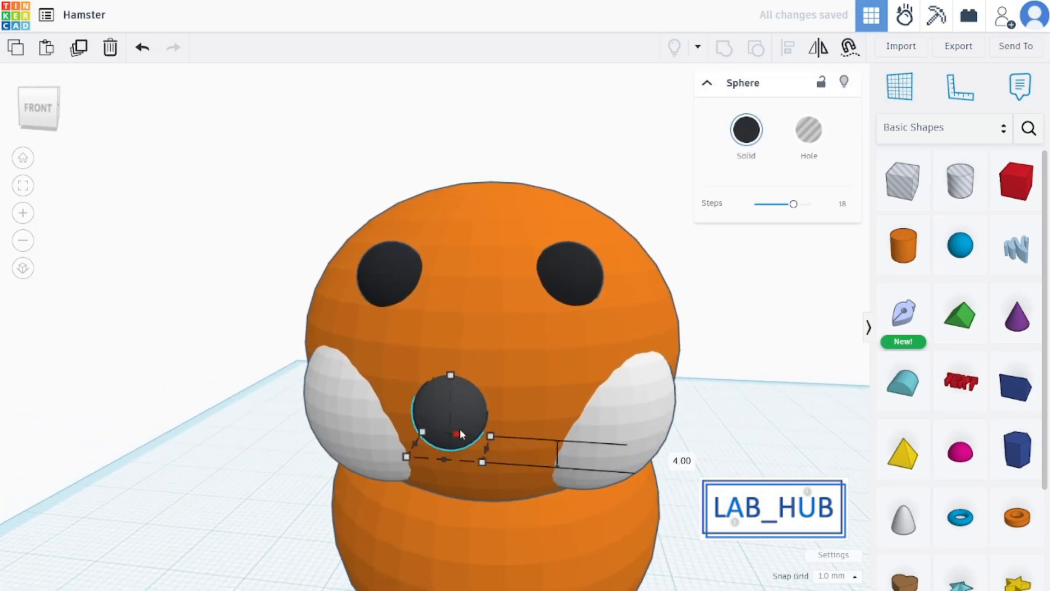
{"action": "left_click_drag", "start_coordinate": [456, 415], "coordinate": [468, 418]}
Nudge one black eye slightly deeper into the head
{"action": "left_click", "coordinate": [679, 392]}
{"action": "right_click_drag", "start_coordinate": [680, 392], "coordinate": [437, 401]}
{"action": "scroll", "coordinate": [432, 401], "scroll_direction": "up", "scroll_amount": 2}
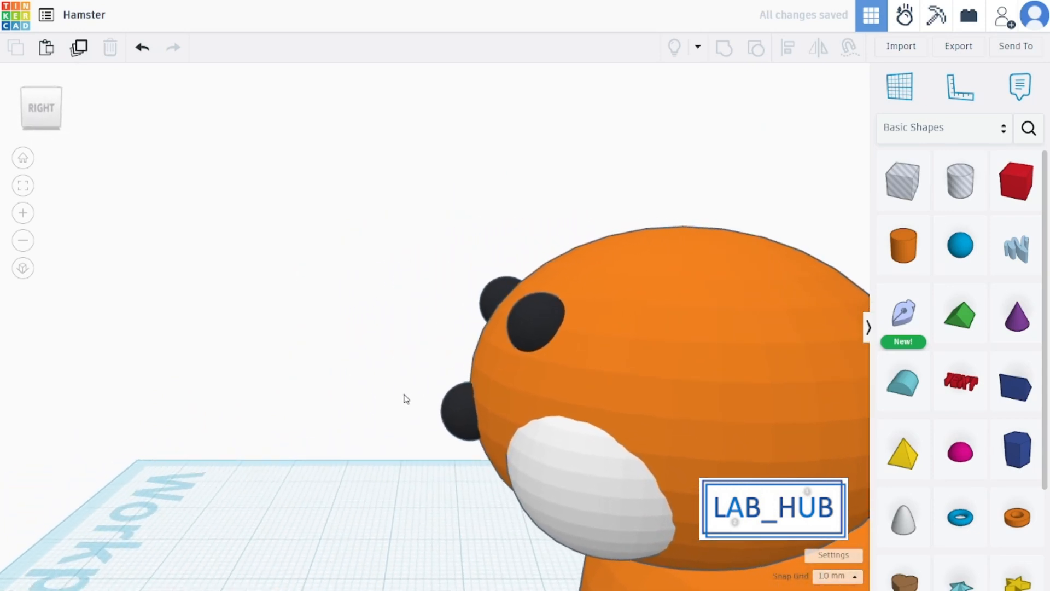
{"action": "left_click", "coordinate": [494, 323]}
{"action": "right_click_drag", "start_coordinate": [494, 323], "coordinate": [442, 385]}
{"action": "left_click_drag", "start_coordinate": [274, 430], "coordinate": [268, 428]}
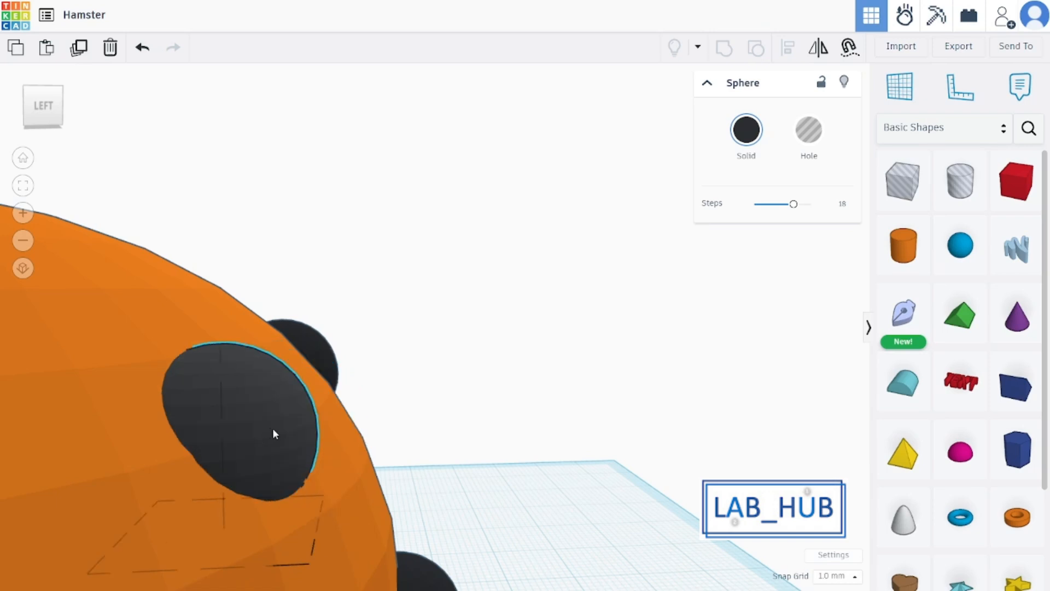
{"action": "right_click_drag", "start_coordinate": [445, 406], "coordinate": [147, 393]}
{"action": "left_click", "coordinate": [398, 392]}
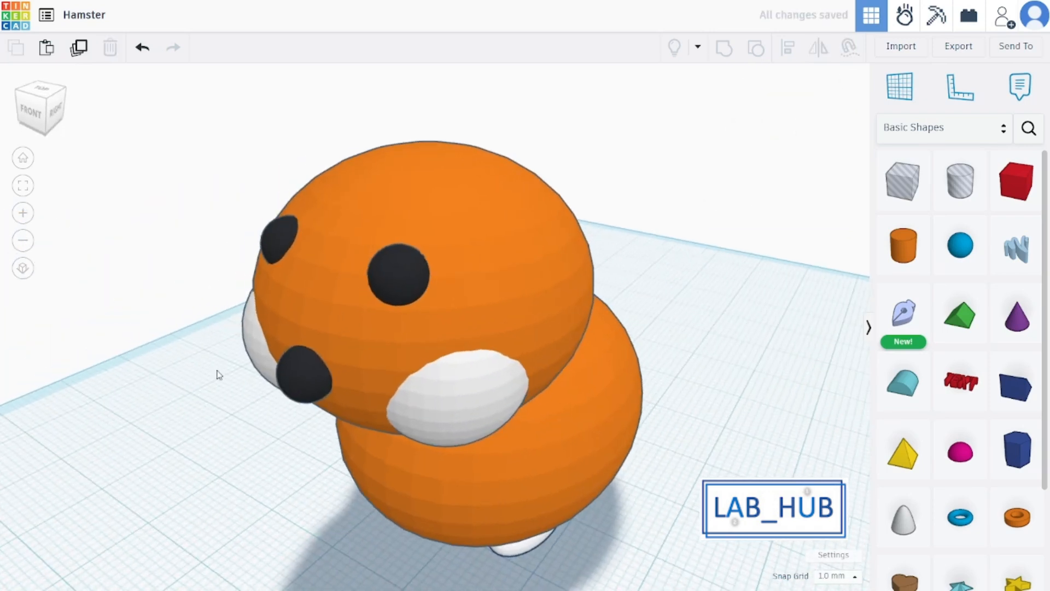
Add a round roof beside the hamster and scale it down to 9 mm wide and 3.15 mm thick
{"action": "scroll", "coordinate": [402, 381], "scroll_direction": "down", "scroll_amount": 1}
{"action": "right_click_drag", "start_coordinate": [403, 382], "coordinate": [441, 378]}
{"action": "scroll", "coordinate": [441, 378], "scroll_direction": "down", "scroll_amount": 2}
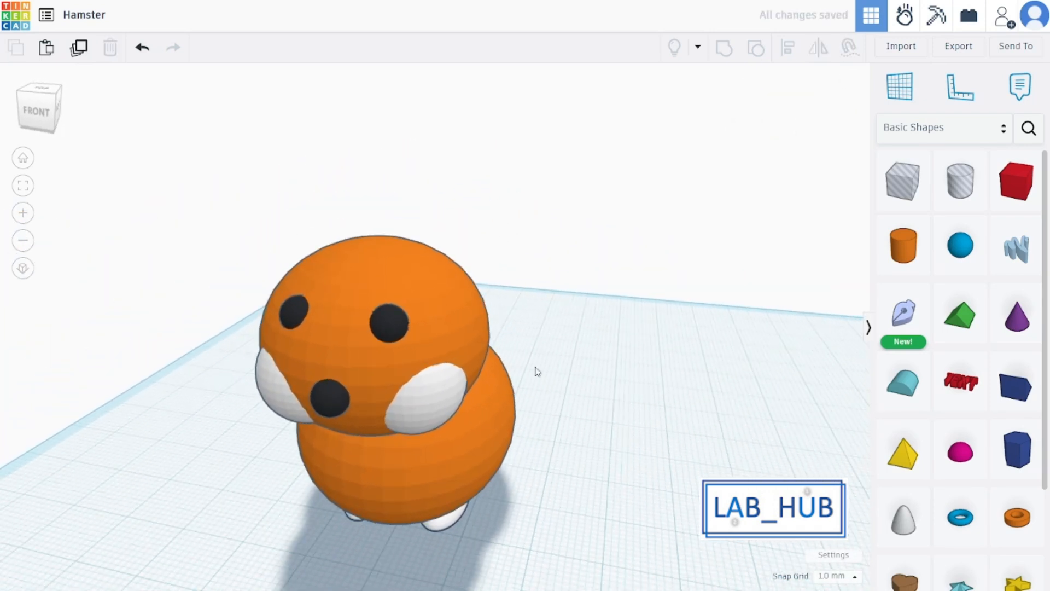
{"action": "left_click_drag", "start_coordinate": [904, 389], "coordinate": [635, 503]}
{"action": "scroll", "coordinate": [634, 503], "scroll_direction": "up", "scroll_amount": 3}
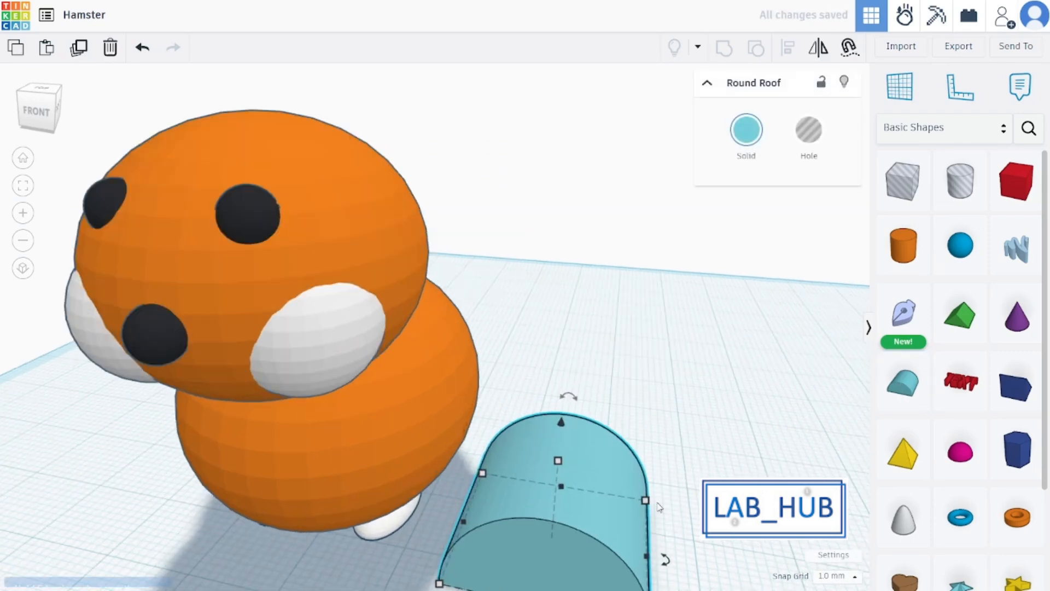
{"action": "right_click_drag", "start_coordinate": [708, 384], "coordinate": [488, 475]}
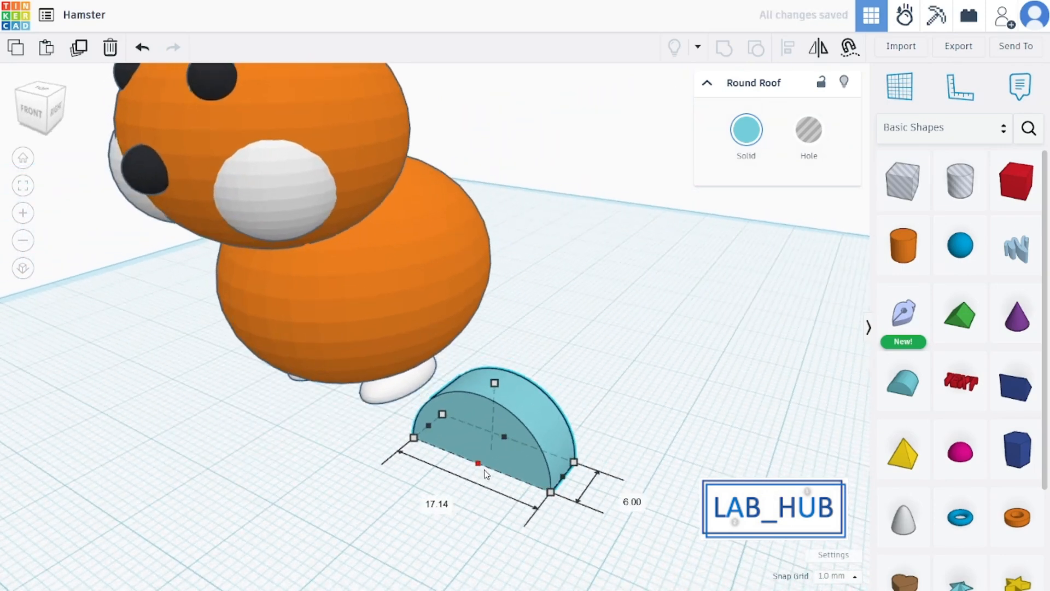
{"action": "left_click_drag", "start_coordinate": [478, 463], "coordinate": [486, 457], "text": "shift"}
{"action": "scroll", "coordinate": [488, 457], "scroll_direction": "up", "scroll_amount": 2}
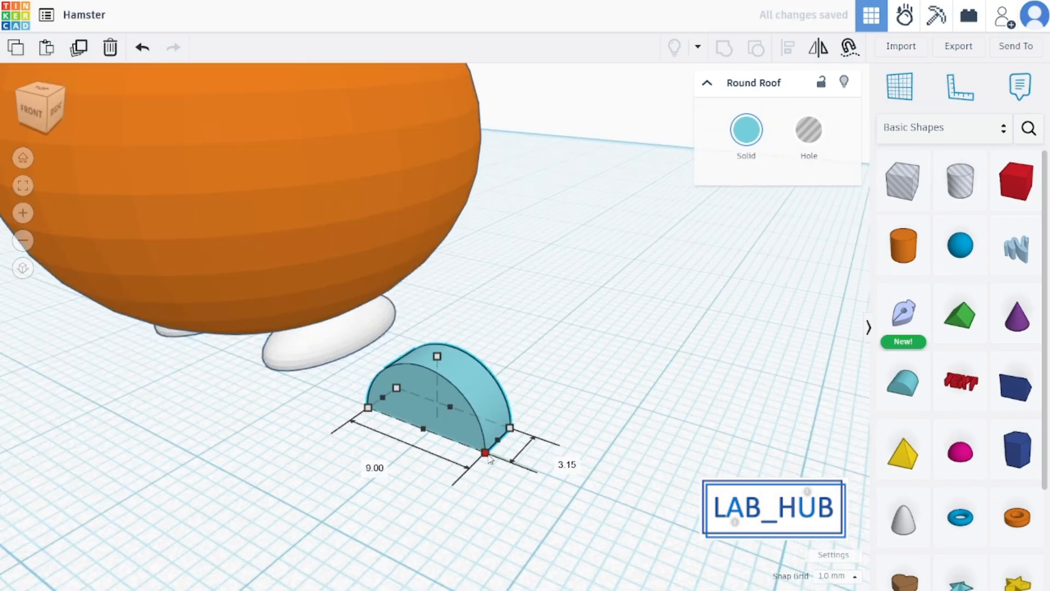
Stretch the round roof to 13 mm high and colour it orange
{"action": "left_click_drag", "start_coordinate": [448, 346], "coordinate": [434, 229]}
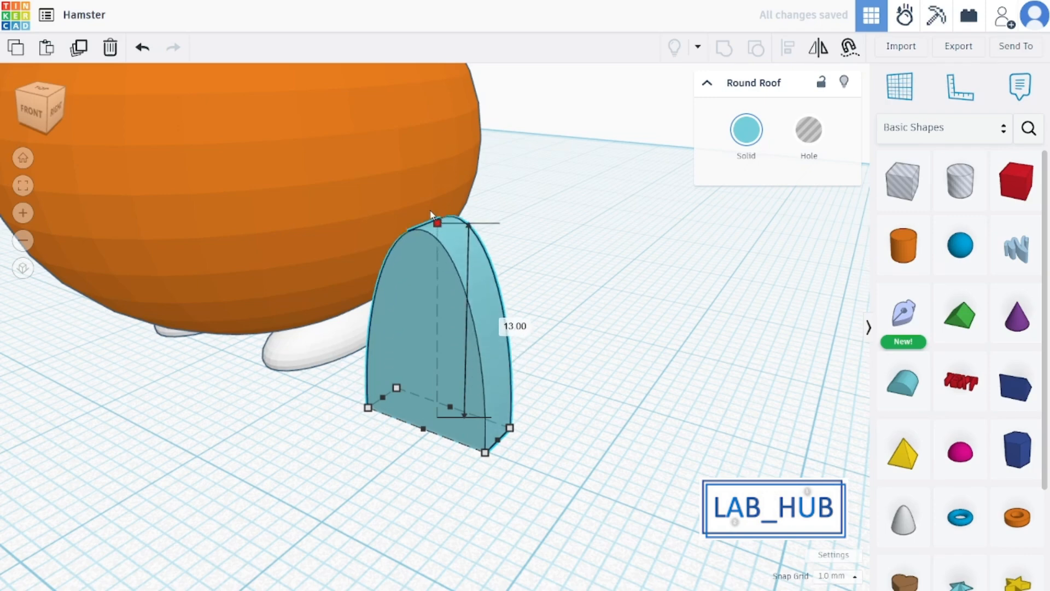
{"action": "scroll", "coordinate": [605, 296], "scroll_direction": "down", "scroll_amount": 3}
{"action": "scroll", "coordinate": [645, 330], "scroll_direction": "up", "scroll_amount": 1}
{"action": "left_click", "coordinate": [740, 138]}
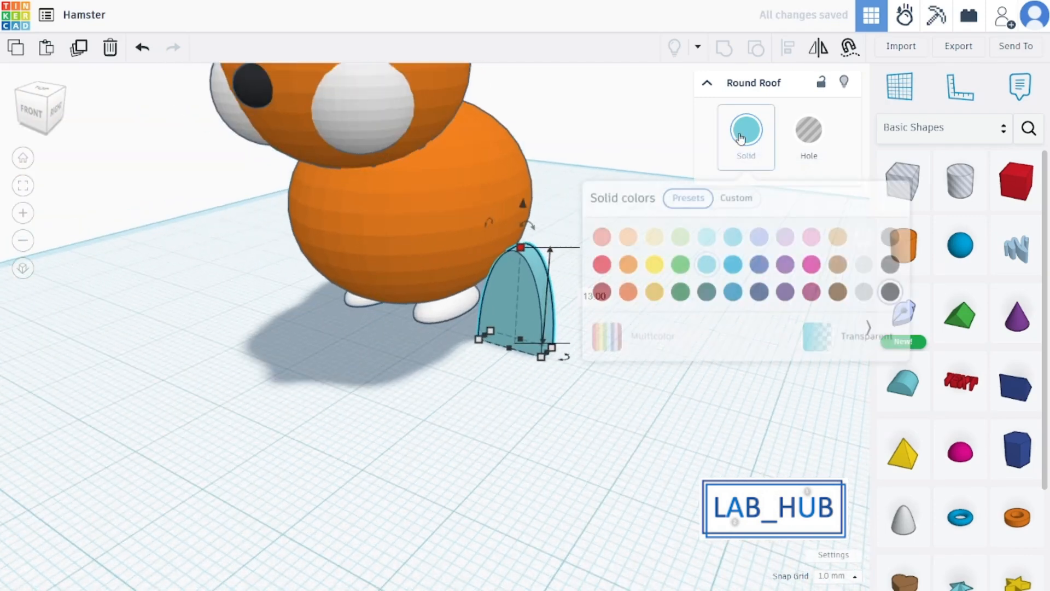
{"action": "left_click", "coordinate": [628, 263]}
Lift the orange round roof onto one side of the head's top as an ear
{"action": "left_click", "coordinate": [608, 377]}
{"action": "right_click_drag", "start_coordinate": [608, 377], "coordinate": [572, 409]}
{"action": "left_click", "coordinate": [539, 389]}
{"action": "left_click_drag", "start_coordinate": [502, 350], "coordinate": [507, 55]}
{"action": "right_click_drag", "start_coordinate": [577, 308], "coordinate": [573, 339]}
{"action": "left_click_drag", "start_coordinate": [536, 213], "coordinate": [406, 227]}
{"action": "right_click_drag", "start_coordinate": [527, 237], "coordinate": [566, 291]}
{"action": "left_click_drag", "start_coordinate": [500, 208], "coordinate": [500, 178]}
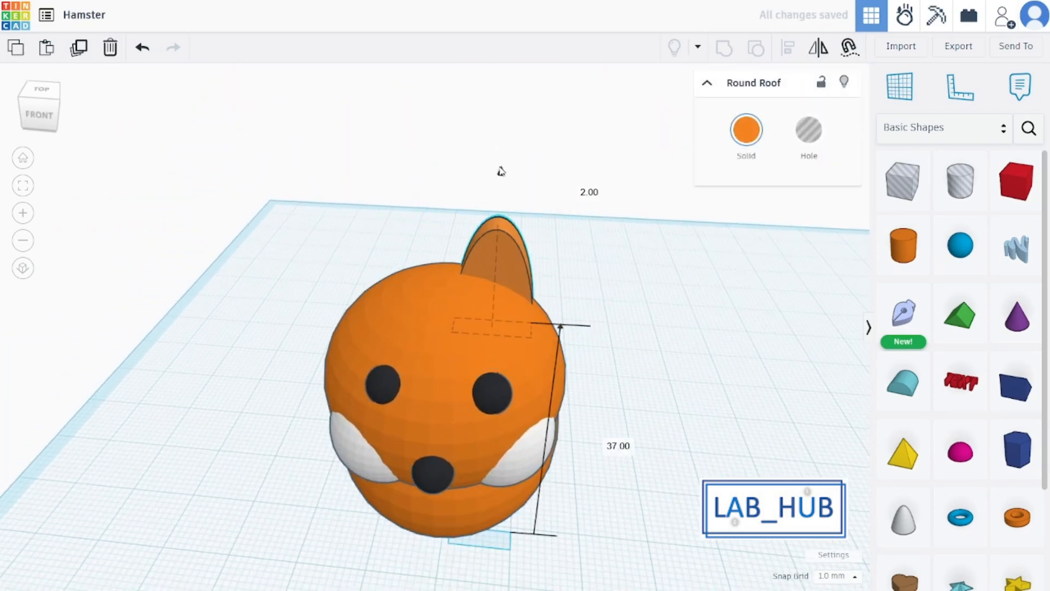
{"action": "left_click_drag", "start_coordinate": [504, 125], "coordinate": [504, 125]}
Scale the ear down proportionally to 6 mm wide and set it further out on the side of the head
{"action": "left_click_drag", "start_coordinate": [535, 297], "coordinate": [509, 285], "text": "shift"}
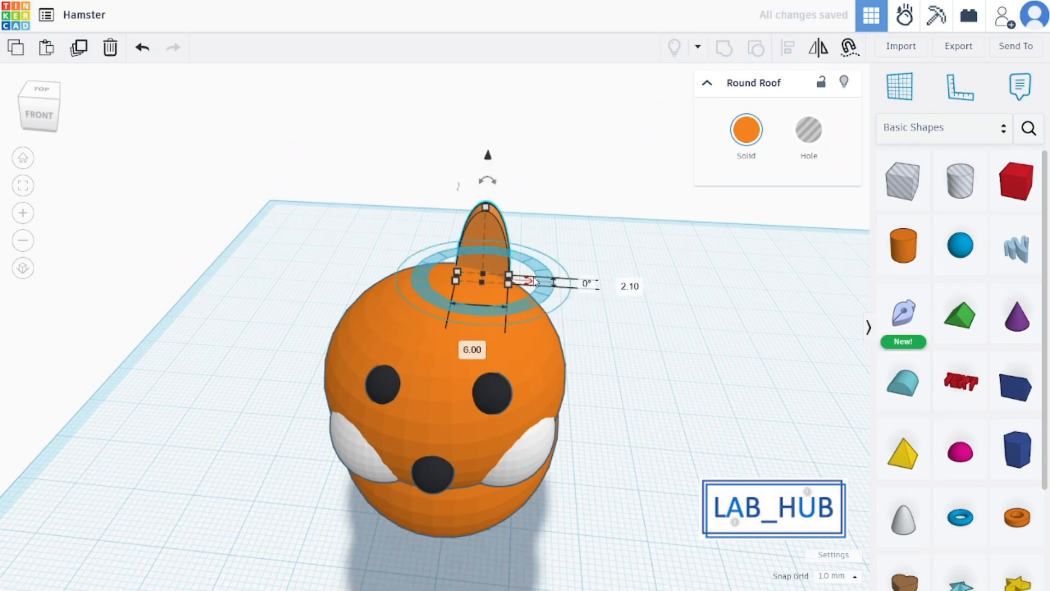
{"action": "right_click_drag", "start_coordinate": [542, 282], "coordinate": [549, 328]}
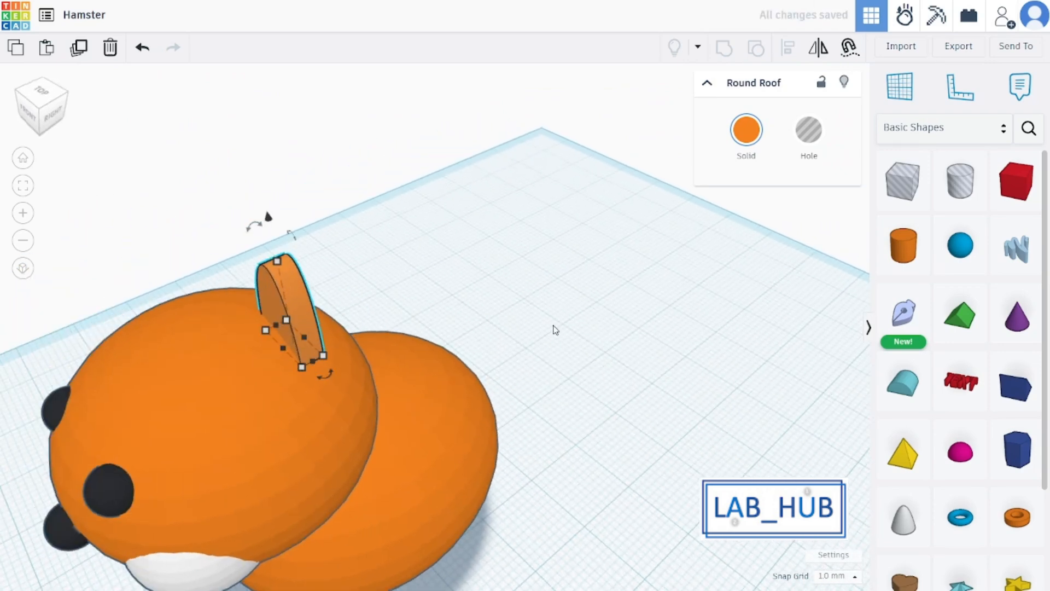
{"action": "left_click_drag", "start_coordinate": [310, 330], "coordinate": [297, 334]}
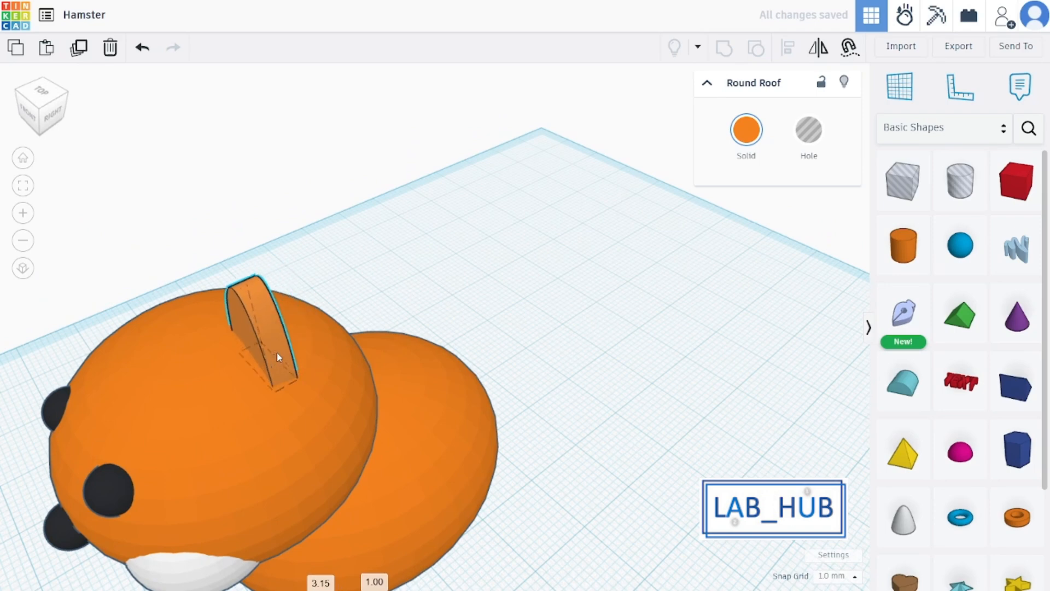
{"action": "right_click_drag", "start_coordinate": [277, 352], "coordinate": [569, 306]}
{"action": "left_click_drag", "start_coordinate": [570, 307], "coordinate": [579, 306]}
{"action": "left_click", "coordinate": [694, 282]}
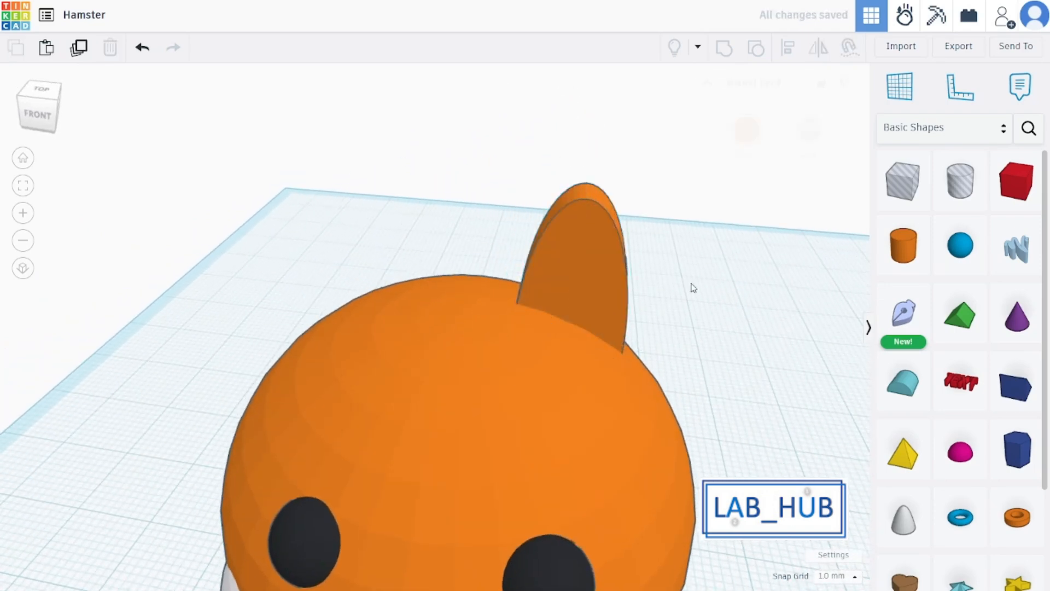
Copy the ear and place the duplicate on the opposite side of the head's top
{"action": "scroll", "coordinate": [689, 283], "scroll_direction": "down", "scroll_amount": 2}
{"action": "left_click", "coordinate": [629, 292]}
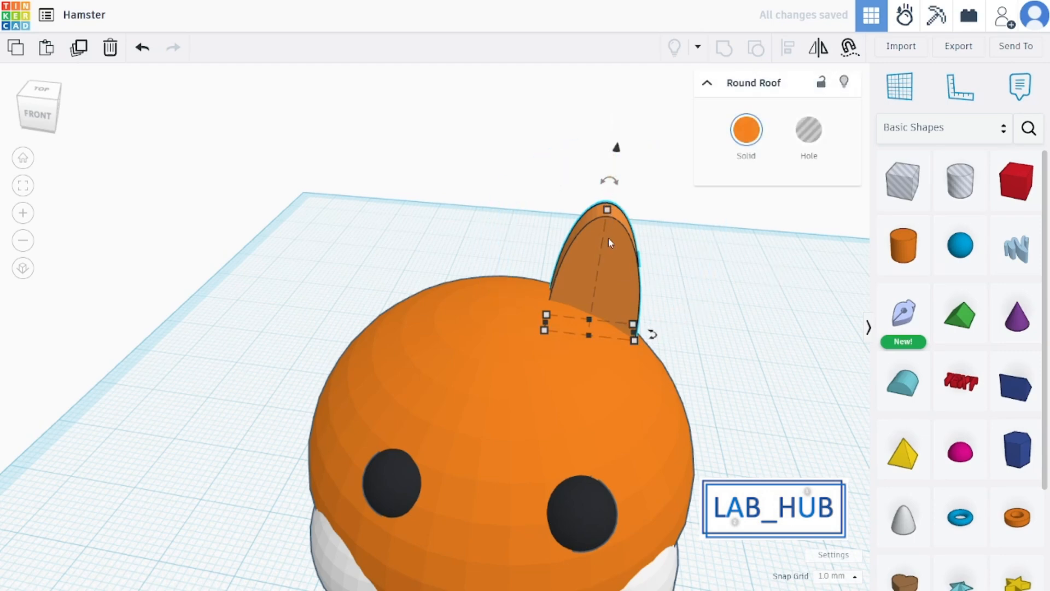
{"action": "scroll", "coordinate": [684, 262], "scroll_direction": "up", "scroll_amount": 2}
{"action": "right_click_drag", "start_coordinate": [701, 283], "coordinate": [706, 307]}
{"action": "key", "text": "ctrl+v"}
{"action": "left_click_drag", "start_coordinate": [749, 367], "coordinate": [392, 345]}
{"action": "left_click", "coordinate": [117, 300]}
Paste another ear copy and place it over the duplicated ear
{"action": "right_click_drag", "start_coordinate": [181, 313], "coordinate": [183, 300]}
{"action": "scroll", "coordinate": [184, 300], "scroll_direction": "down", "scroll_amount": 3}
{"action": "left_click", "coordinate": [304, 244]}
{"action": "scroll", "coordinate": [304, 244], "scroll_direction": "up", "scroll_amount": 3}
{"action": "key", "text": "ctrl+v"}
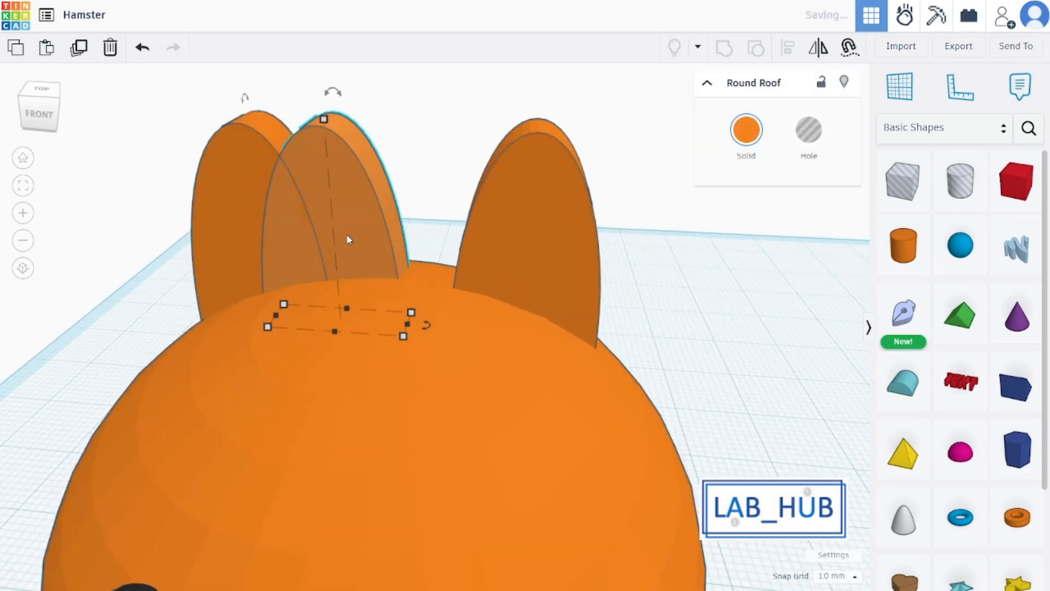
{"action": "left_click_drag", "start_coordinate": [349, 232], "coordinate": [287, 232]}
{"action": "scroll", "coordinate": [307, 232], "scroll_direction": "down", "scroll_amount": 2}
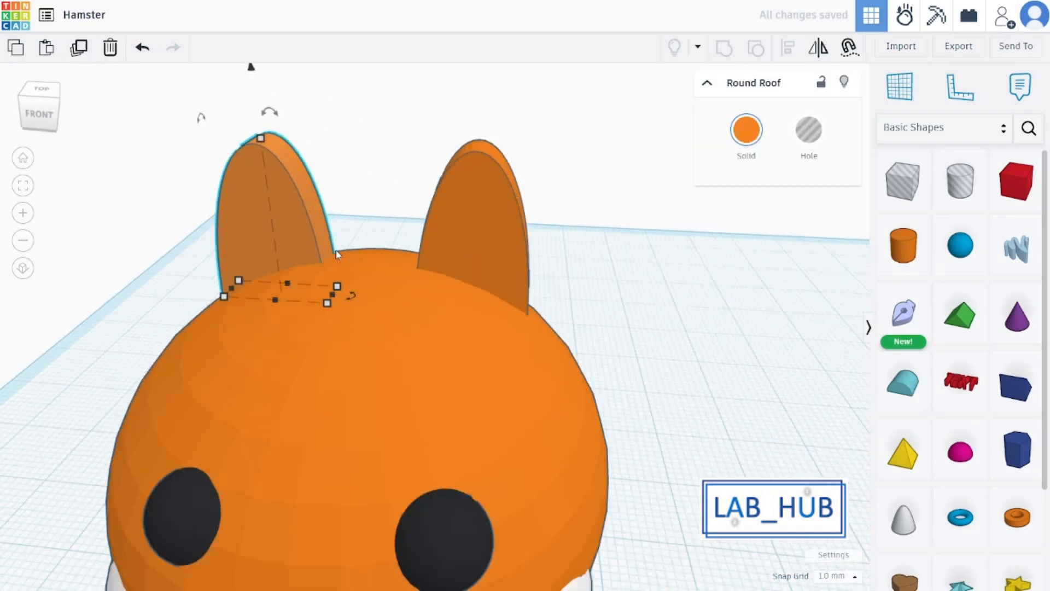
Shrink the overlapping ear copy proportionally and align it centrally with the outer ear as the inner ear shape
{"action": "left_click_drag", "start_coordinate": [337, 290], "coordinate": [310, 295]}
{"action": "scroll", "coordinate": [339, 262], "scroll_direction": "up", "scroll_amount": 3}
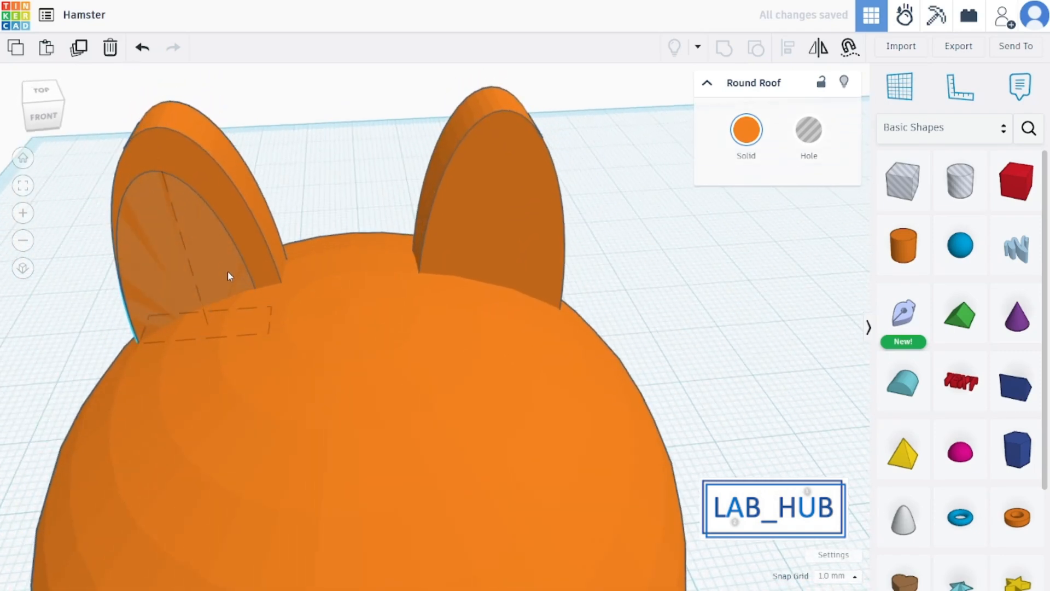
{"action": "scroll", "coordinate": [240, 262], "scroll_direction": "down", "scroll_amount": 2}
{"action": "scroll", "coordinate": [239, 257], "scroll_direction": "down", "scroll_amount": 2}
{"action": "left_click", "coordinate": [257, 229], "text": "shift"}
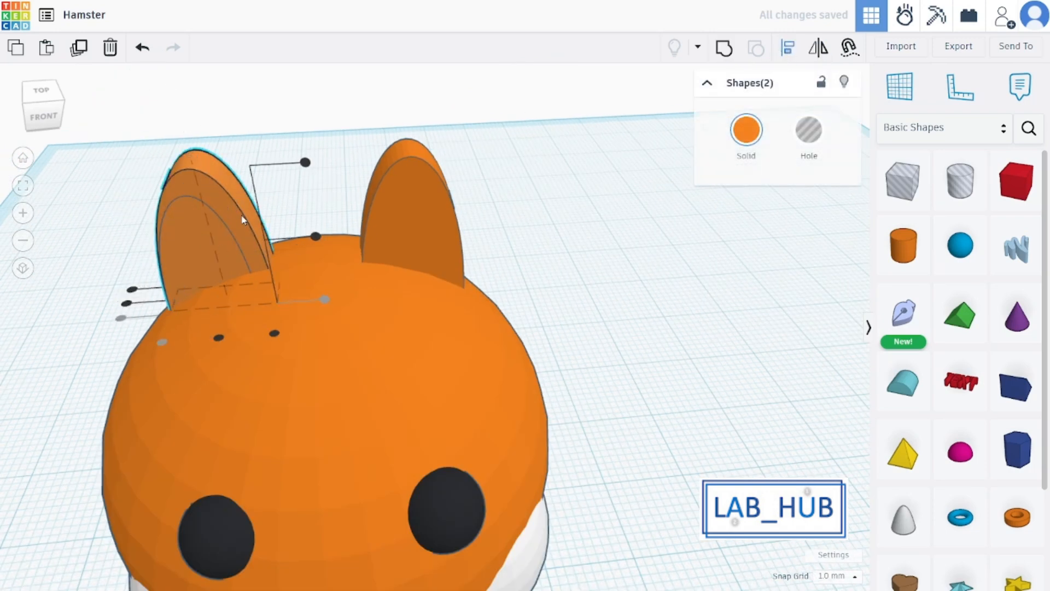
{"action": "left_click", "coordinate": [590, 212]}
Duplicate the inner ear shape onto the other ear and align it centrally with the outer ear
{"action": "scroll", "coordinate": [486, 235], "scroll_direction": "up", "scroll_amount": 2}
{"action": "left_click", "coordinate": [123, 258]}
{"action": "scroll", "coordinate": [123, 259], "scroll_direction": "down", "scroll_amount": 2}
{"action": "left_click_drag", "start_coordinate": [142, 264], "coordinate": [333, 239]}
{"action": "left_click", "coordinate": [349, 208], "text": "shift"}
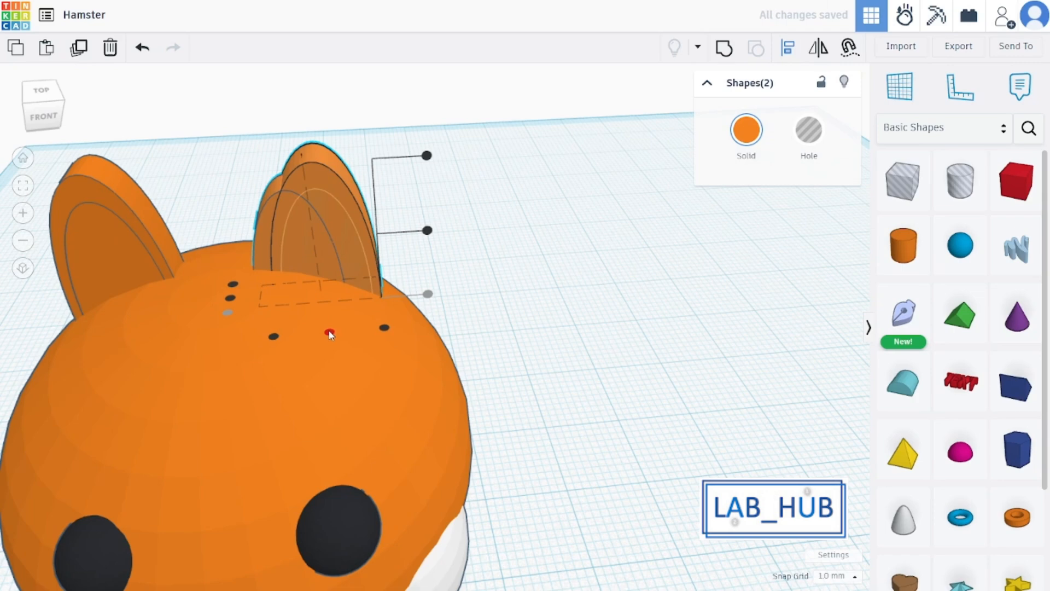
{"action": "left_click", "coordinate": [524, 296]}
Turn the inner shapes of both ears into holes
{"action": "left_click", "coordinate": [314, 257]}
{"action": "key", "text": "h"}
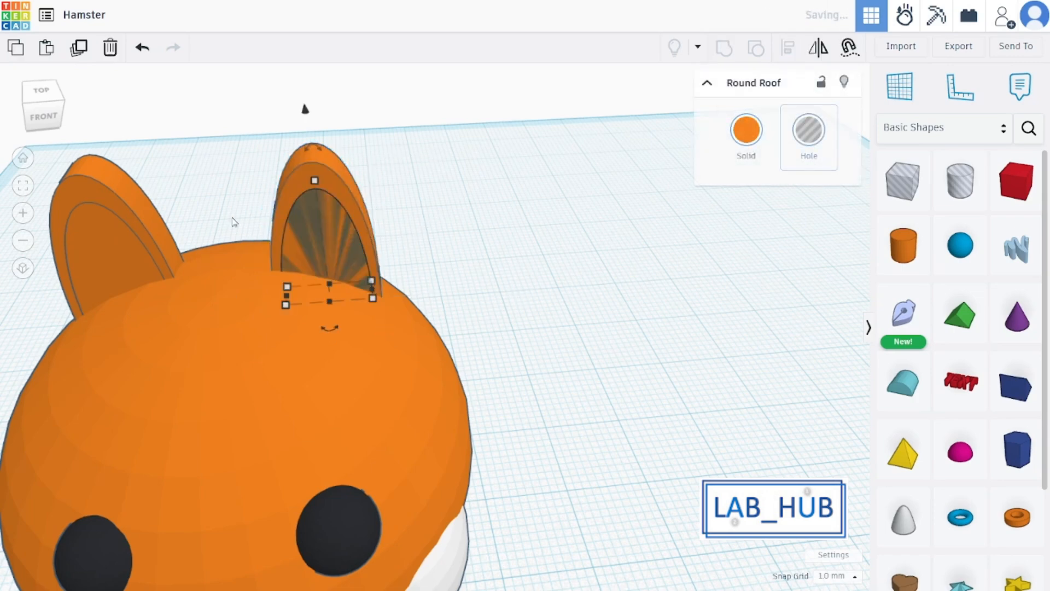
{"action": "key", "text": "h"}
{"action": "scroll", "coordinate": [581, 276], "scroll_direction": "down", "scroll_amount": 3}
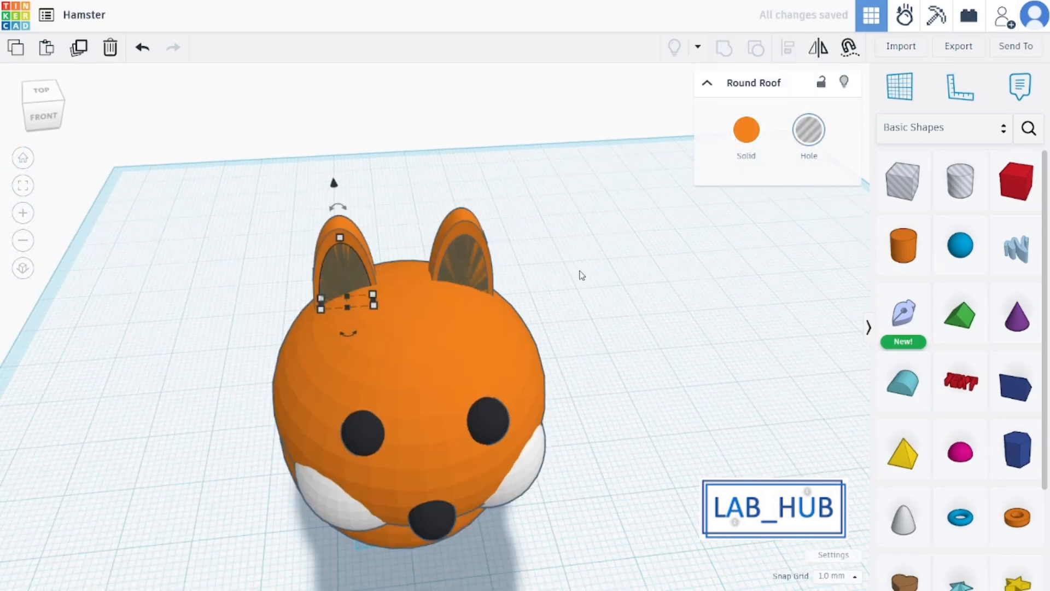
Try to group one outer ear with its inner hole to cut a recess
{"action": "left_click_drag", "start_coordinate": [449, 239], "coordinate": [449, 238]}
{"action": "left_click", "coordinate": [602, 252]}
{"action": "right_click_drag", "start_coordinate": [602, 252], "coordinate": [579, 222]}
{"action": "left_click_drag", "start_coordinate": [530, 191], "coordinate": [444, 141]}
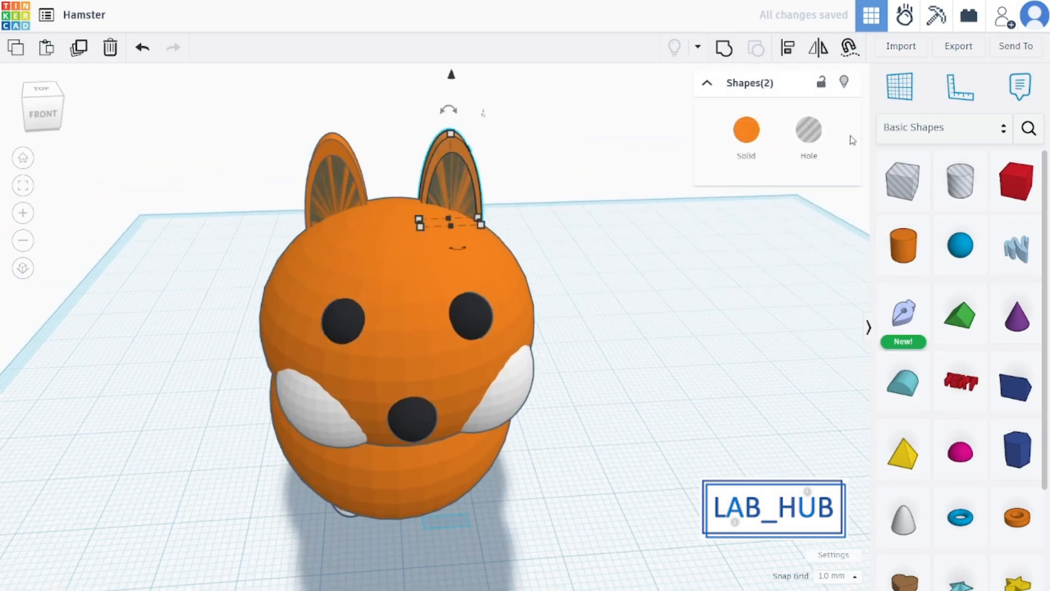
{"action": "left_click", "coordinate": [725, 49]}
{"action": "left_click", "coordinate": [614, 183]}
{"action": "scroll", "coordinate": [591, 209], "scroll_direction": "up", "scroll_amount": 5}
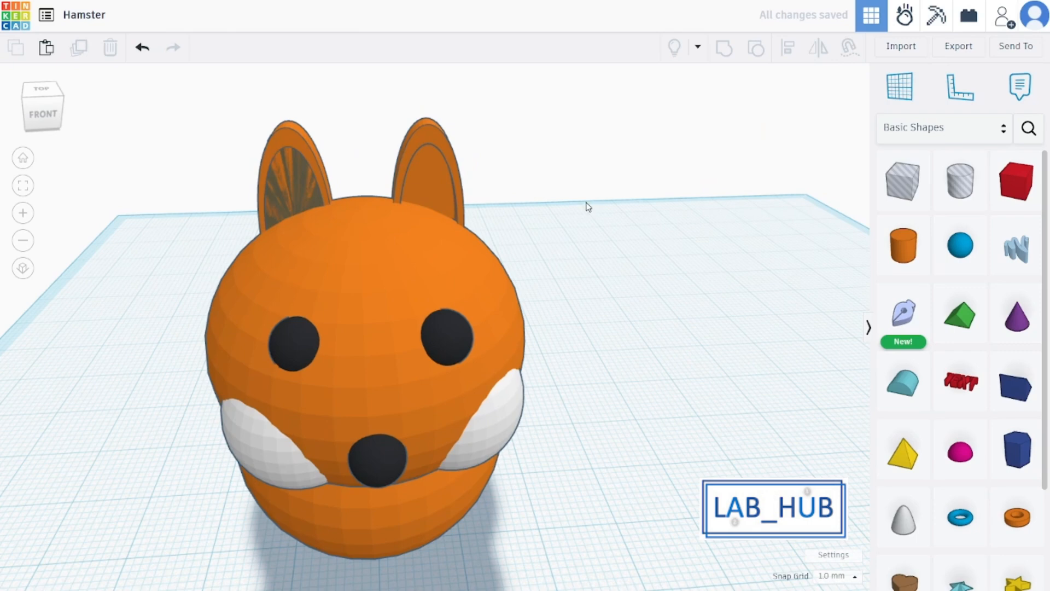
{"action": "right_click_drag", "start_coordinate": [556, 212], "coordinate": [724, 231]}
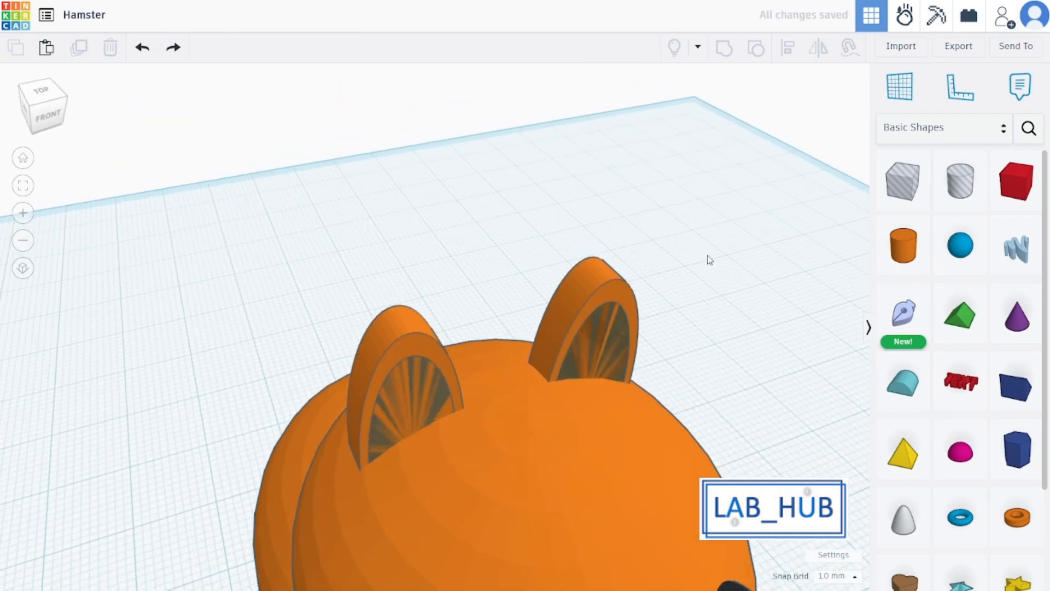
Reduce the depth of the inner hole in one ear from its back side
{"action": "left_click", "coordinate": [604, 343]}
{"action": "scroll", "coordinate": [685, 295], "scroll_direction": "up", "scroll_amount": 3}
{"action": "right_click_drag", "start_coordinate": [685, 295], "coordinate": [540, 379]}
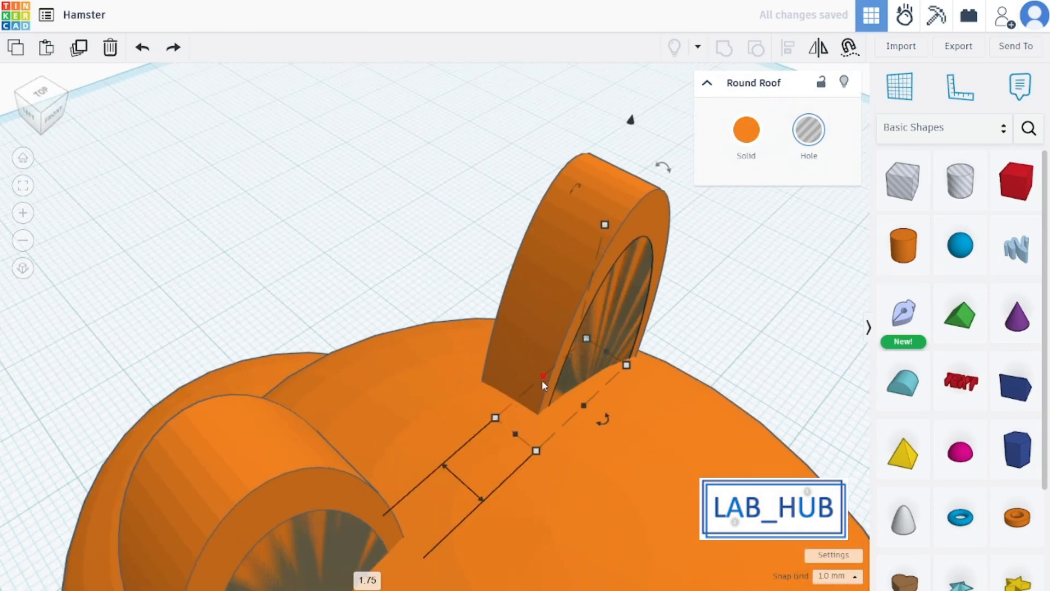
{"action": "left_click_drag", "start_coordinate": [546, 382], "coordinate": [552, 387]}
{"action": "right_click_drag", "start_coordinate": [552, 387], "coordinate": [188, 514]}
Adjust the depth of the inner hole in the other ear from its front side
{"action": "left_click", "coordinate": [188, 514]}
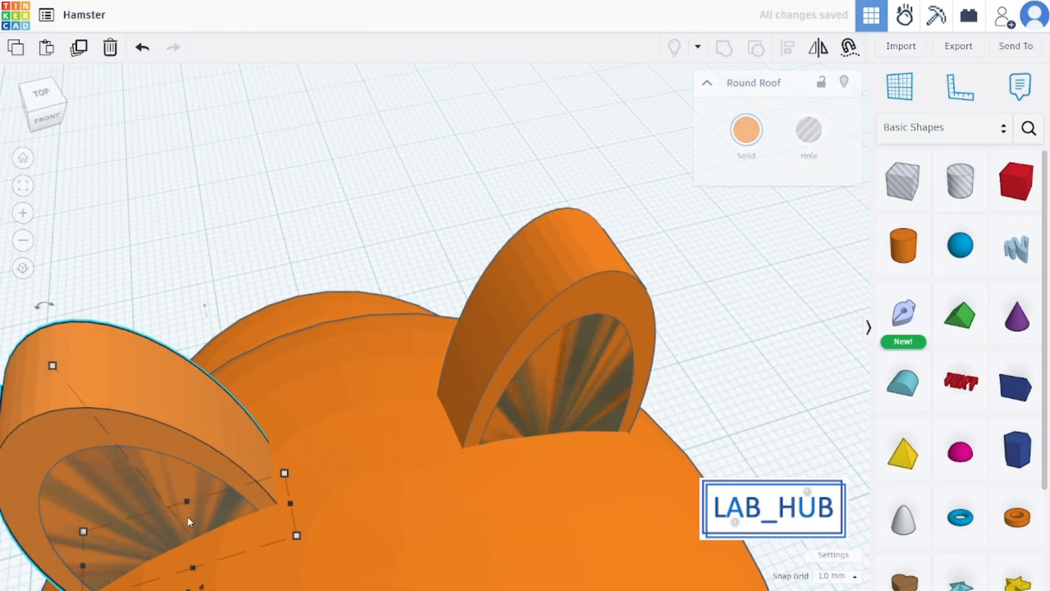
{"action": "key", "text": "ctrl+z"}
{"action": "left_click", "coordinate": [199, 533]}
{"action": "left_click_drag", "start_coordinate": [192, 512], "coordinate": [190, 521]}
{"action": "left_click", "coordinate": [203, 500]}
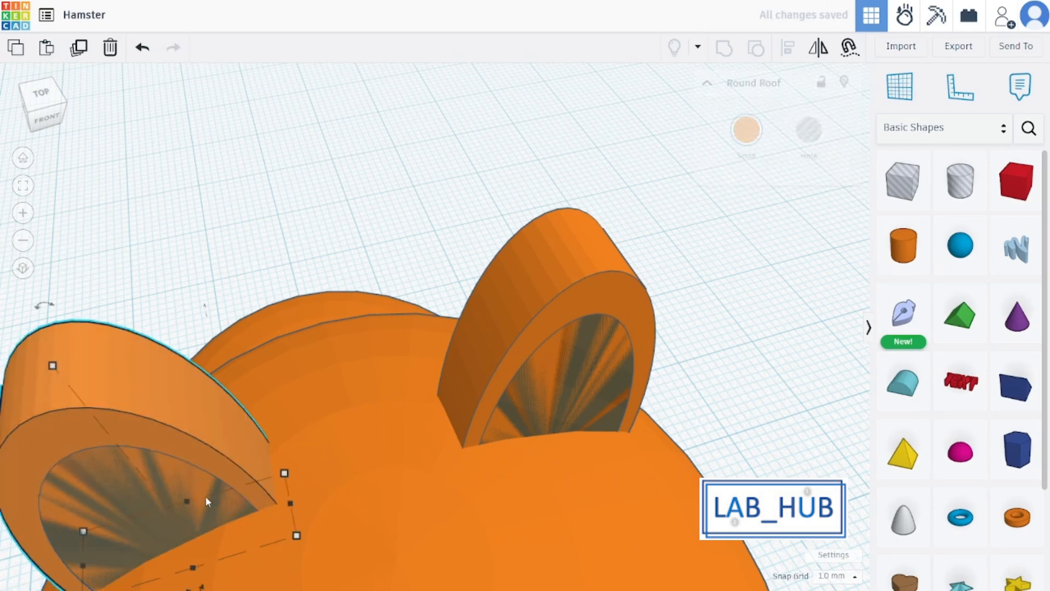
Select the outer ears with their inner holes and group them to cut the ear recesses
{"action": "scroll", "coordinate": [202, 499], "scroll_direction": "down", "scroll_amount": 4}
{"action": "right_click_drag", "start_coordinate": [376, 406], "coordinate": [500, 311]}
{"action": "left_click_drag", "start_coordinate": [458, 415], "coordinate": [85, 475]}
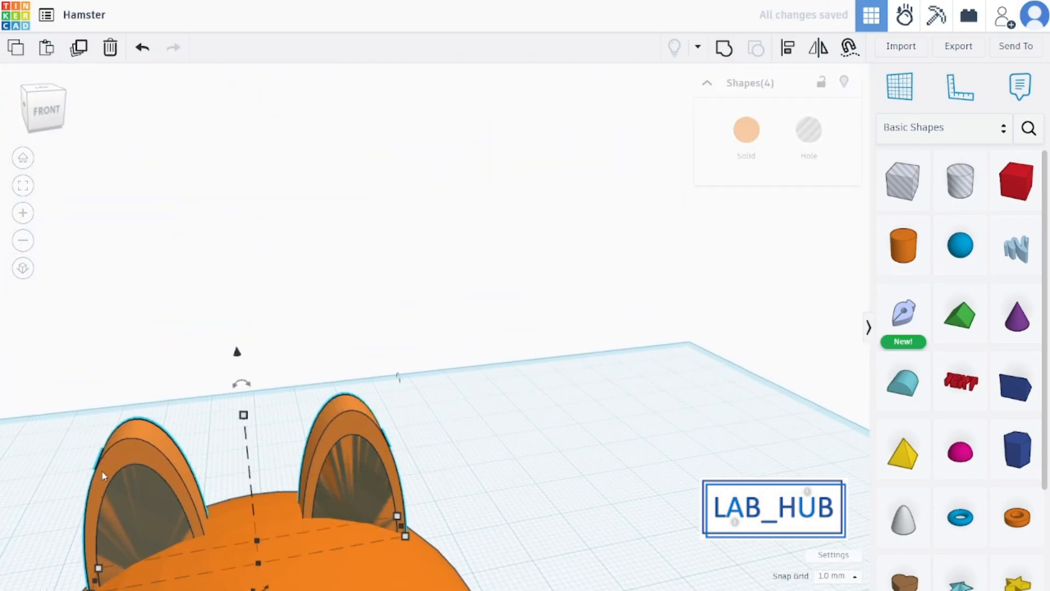
{"action": "left_click_drag", "start_coordinate": [420, 477], "coordinate": [414, 496], "text": "shift"}
{"action": "right_click_drag", "start_coordinate": [423, 492], "coordinate": [455, 450]}
{"action": "scroll", "coordinate": [465, 464], "scroll_direction": "down", "scroll_amount": 2}
{"action": "middle_click_drag", "start_coordinate": [494, 453], "coordinate": [512, 400]}
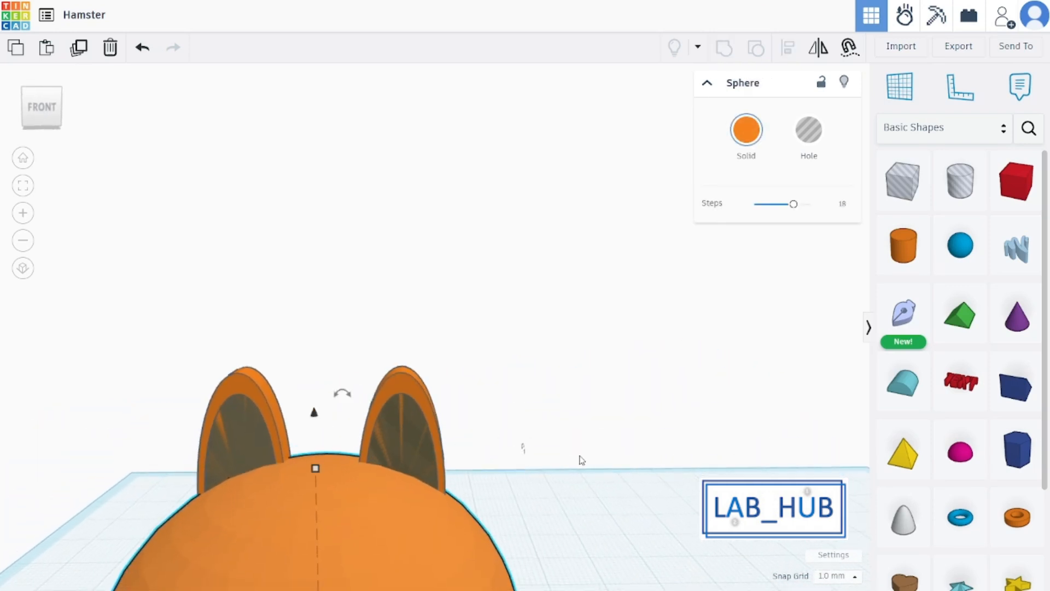
{"action": "left_click_drag", "start_coordinate": [232, 382], "coordinate": [201, 363], "text": "shift"}
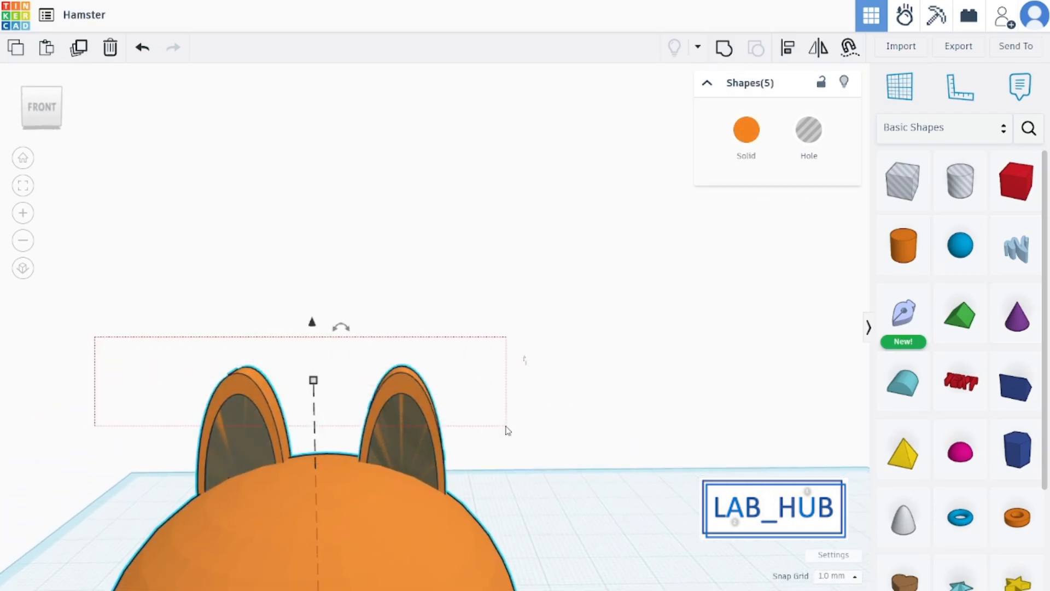
{"action": "left_click_drag", "start_coordinate": [507, 431], "coordinate": [509, 430]}
{"action": "left_click", "coordinate": [724, 51]}
Examine the recessed ears and the hamster from several sides
{"action": "scroll", "coordinate": [588, 312], "scroll_direction": "down", "scroll_amount": 1}
{"action": "left_click", "coordinate": [570, 357]}
{"action": "right_click_drag", "start_coordinate": [571, 357], "coordinate": [440, 351]}
{"action": "left_click", "coordinate": [236, 321]}
{"action": "right_click_drag", "start_coordinate": [246, 326], "coordinate": [350, 367]}
{"action": "left_click", "coordinate": [483, 328]}
{"action": "right_click_drag", "start_coordinate": [483, 328], "coordinate": [583, 365]}
{"action": "scroll", "coordinate": [581, 365], "scroll_direction": "down", "scroll_amount": 3}
Place a sphere beside the hamster and reshape it into a long ellipsoid 8 mm high for an arm
{"action": "right_click_drag", "start_coordinate": [616, 492], "coordinate": [640, 298]}
{"action": "left_click_drag", "start_coordinate": [961, 245], "coordinate": [488, 468]}
{"action": "right_click_drag", "start_coordinate": [663, 410], "coordinate": [405, 492]}
{"action": "left_click_drag", "start_coordinate": [397, 495], "coordinate": [437, 409]}
{"action": "left_click_drag", "start_coordinate": [327, 282], "coordinate": [323, 356]}
{"action": "scroll", "coordinate": [249, 441], "scroll_direction": "up", "scroll_amount": 5}
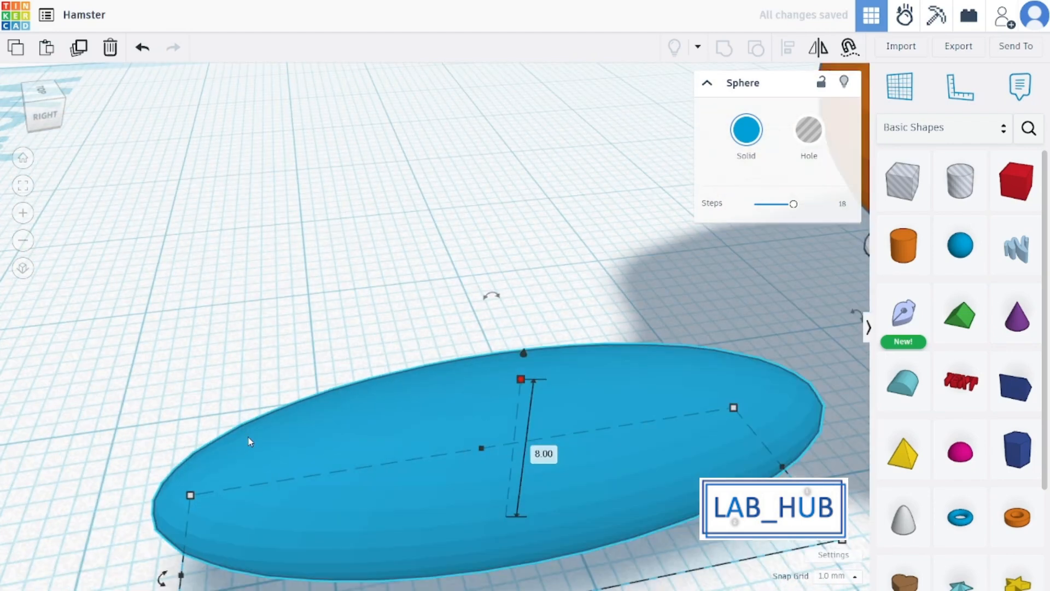
{"action": "scroll", "coordinate": [252, 459], "scroll_direction": "down", "scroll_amount": 2}
Color the ellipsoid white and scale it down to the size of a small arm
{"action": "left_click", "coordinate": [747, 134]}
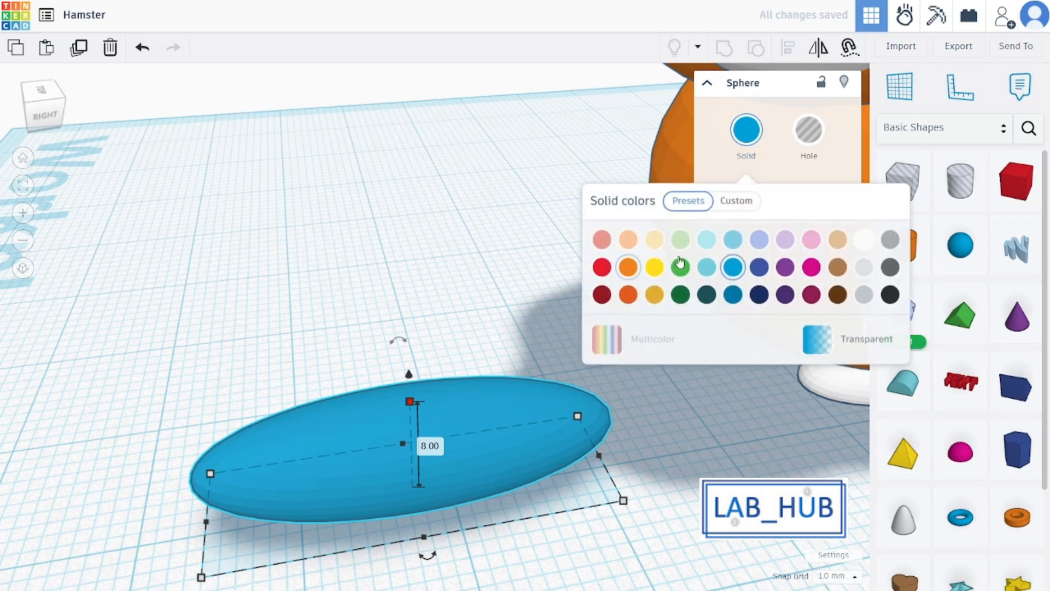
{"action": "left_click", "coordinate": [869, 245]}
{"action": "scroll", "coordinate": [422, 297], "scroll_direction": "down", "scroll_amount": 3}
{"action": "right_click_drag", "start_coordinate": [422, 297], "coordinate": [605, 349]}
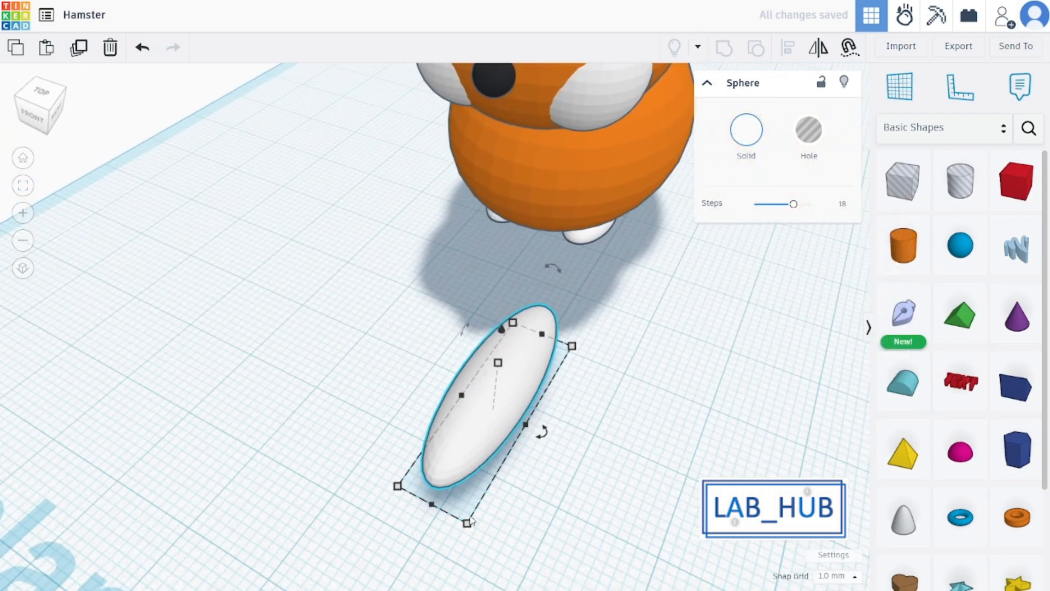
{"action": "left_click_drag", "start_coordinate": [483, 498], "coordinate": [470, 461]}
{"action": "left_click", "coordinate": [467, 469]}
{"action": "scroll", "coordinate": [627, 401], "scroll_direction": "up", "scroll_amount": 3}
{"action": "right_click_drag", "start_coordinate": [615, 389], "coordinate": [530, 402]}
{"action": "left_click_drag", "start_coordinate": [280, 440], "coordinate": [330, 376], "text": "shift"}
Raise the white arm off the workplane and move it against the side of the body, just below the head
{"action": "scroll", "coordinate": [439, 317], "scroll_direction": "down", "scroll_amount": 3}
{"action": "left_click_drag", "start_coordinate": [391, 253], "coordinate": [402, 103]}
{"action": "scroll", "coordinate": [560, 234], "scroll_direction": "up", "scroll_amount": 3}
{"action": "middle_click_drag", "start_coordinate": [560, 234], "coordinate": [595, 418]}
{"action": "left_click_drag", "start_coordinate": [279, 450], "coordinate": [525, 306]}
{"action": "right_click_drag", "start_coordinate": [642, 331], "coordinate": [457, 158]}
{"action": "scroll", "coordinate": [457, 159], "scroll_direction": "down", "scroll_amount": 1}
{"action": "right_click_drag", "start_coordinate": [510, 102], "coordinate": [418, 88]}
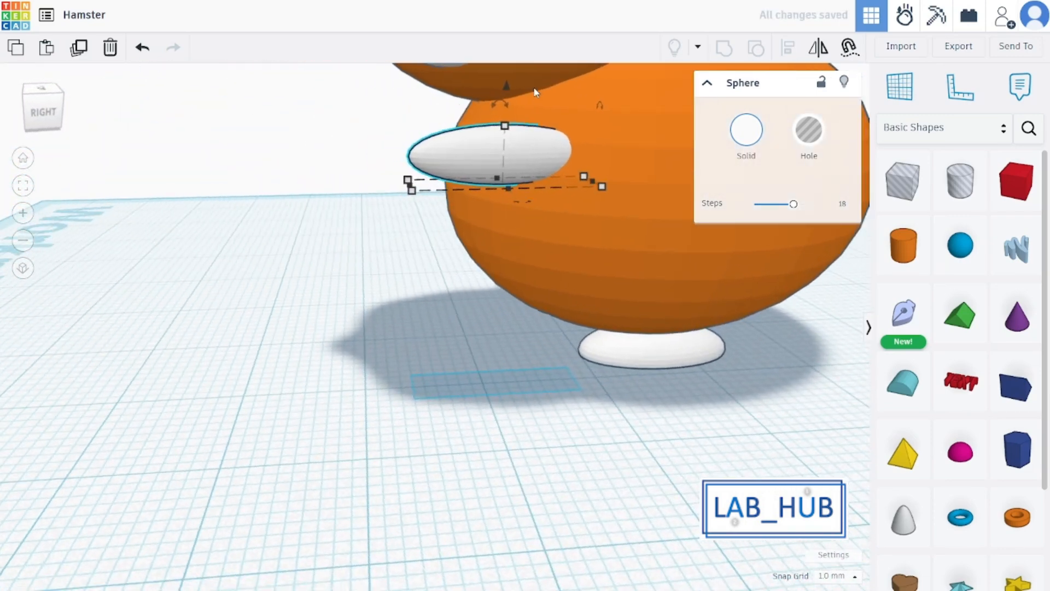
Tilt the arm so its front end points downward and push it partly into the body
{"action": "left_click_drag", "start_coordinate": [501, 108], "coordinate": [484, 64]}
{"action": "right_click_drag", "start_coordinate": [342, 123], "coordinate": [429, 167]}
{"action": "scroll", "coordinate": [274, 229], "scroll_direction": "down", "scroll_amount": 2}
{"action": "middle_click_drag", "start_coordinate": [259, 235], "coordinate": [357, 358]}
{"action": "scroll", "coordinate": [356, 358], "scroll_direction": "up", "scroll_amount": 1}
{"action": "scroll", "coordinate": [404, 360], "scroll_direction": "up", "scroll_amount": 1}
{"action": "right_click_drag", "start_coordinate": [489, 361], "coordinate": [318, 329]}
{"action": "left_click_drag", "start_coordinate": [126, 239], "coordinate": [167, 245]}
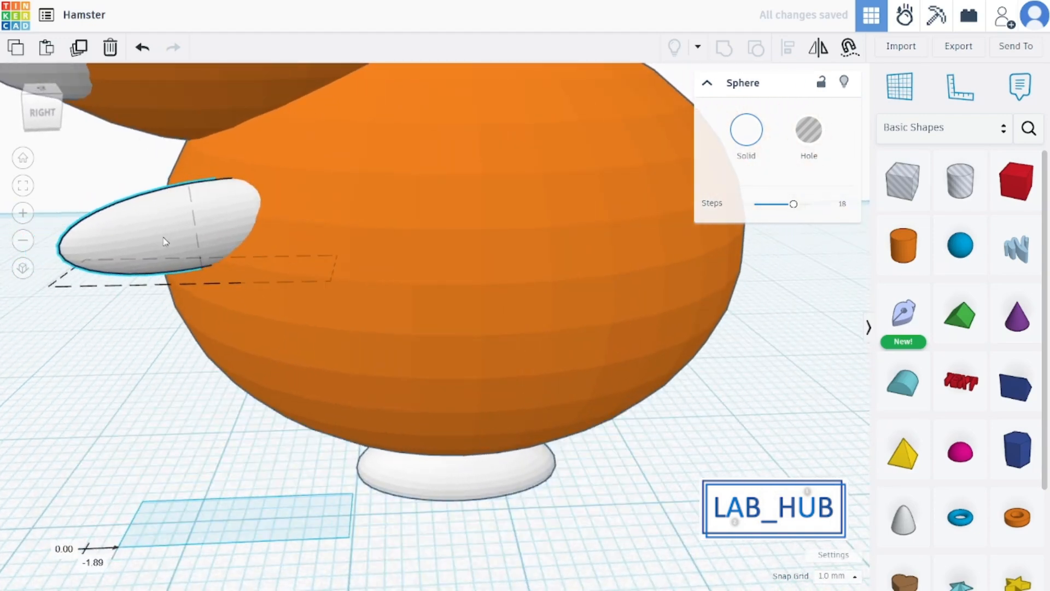
Copy the arm and move the duplicate about 20 mm across to the opposite side of the body
{"action": "right_click_drag", "start_coordinate": [168, 245], "coordinate": [313, 348]}
{"action": "scroll", "coordinate": [313, 348], "scroll_direction": "down", "scroll_amount": 3}
{"action": "right_click_drag", "start_coordinate": [419, 435], "coordinate": [671, 431]}
{"action": "middle_click_drag", "start_coordinate": [671, 431], "coordinate": [541, 491]}
{"action": "scroll", "coordinate": [541, 491], "scroll_direction": "down", "scroll_amount": 3}
{"action": "key", "text": "ctrl+c"}
{"action": "key", "text": "ctrl+v"}
{"action": "left_click_drag", "start_coordinate": [574, 410], "coordinate": [443, 404]}
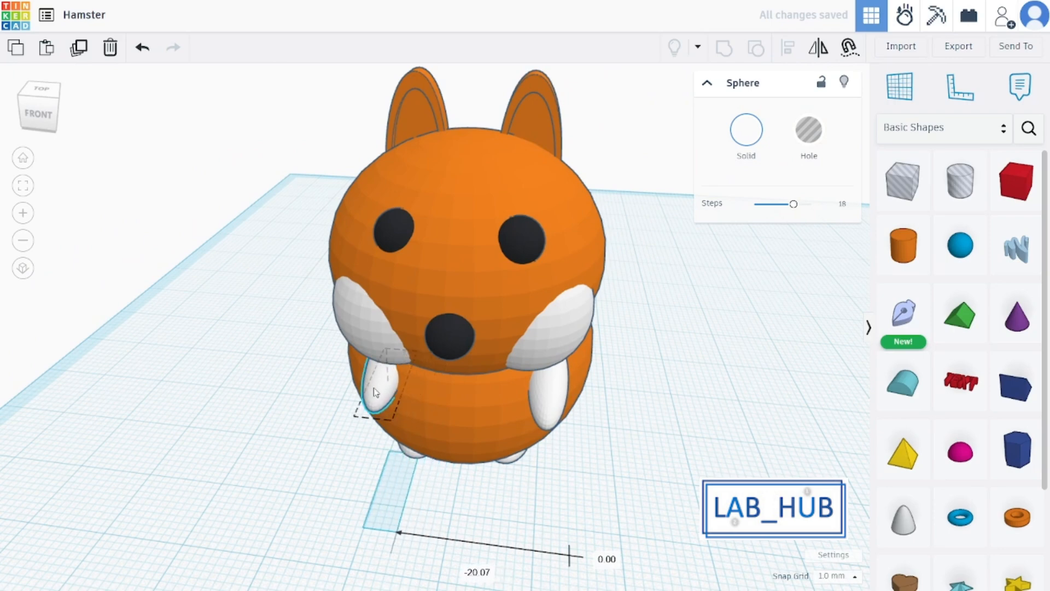
{"action": "left_click_drag", "start_coordinate": [370, 391], "coordinate": [370, 391]}
Nudge the copied arm slightly so it sits properly against the body
{"action": "left_click", "coordinate": [272, 445]}
{"action": "right_click_drag", "start_coordinate": [272, 445], "coordinate": [612, 328]}
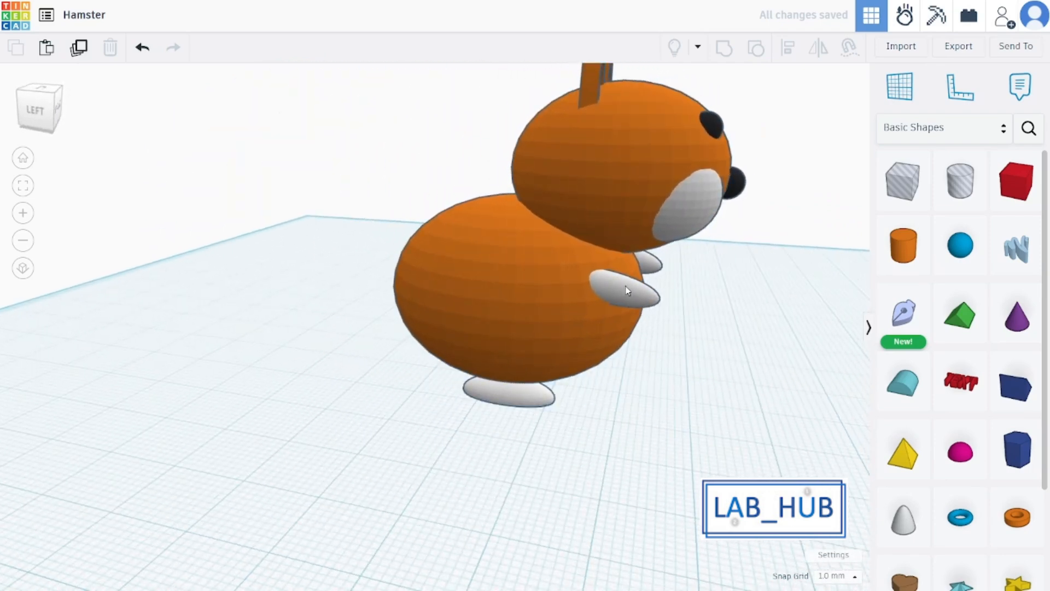
{"action": "left_click", "coordinate": [636, 292]}
{"action": "left_click_drag", "start_coordinate": [636, 292], "coordinate": [644, 290]}
{"action": "left_click", "coordinate": [776, 375]}
Place a sphere behind the hamster for the tail, scale it to 5 mm across, and color it white
{"action": "right_click_drag", "start_coordinate": [776, 376], "coordinate": [496, 365]}
{"action": "right_click_drag", "start_coordinate": [612, 370], "coordinate": [495, 403]}
{"action": "right_click_drag", "start_coordinate": [382, 416], "coordinate": [757, 401]}
{"action": "left_click_drag", "start_coordinate": [879, 302], "coordinate": [383, 487]}
{"action": "left_click_drag", "start_coordinate": [536, 482], "coordinate": [355, 499], "text": "shift"}
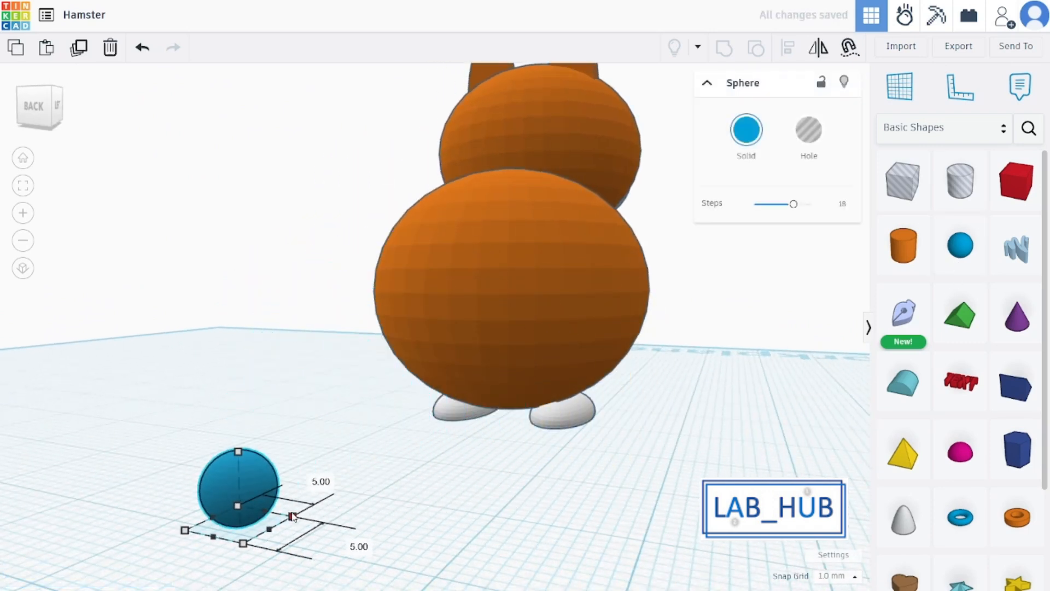
{"action": "left_click", "coordinate": [744, 137]}
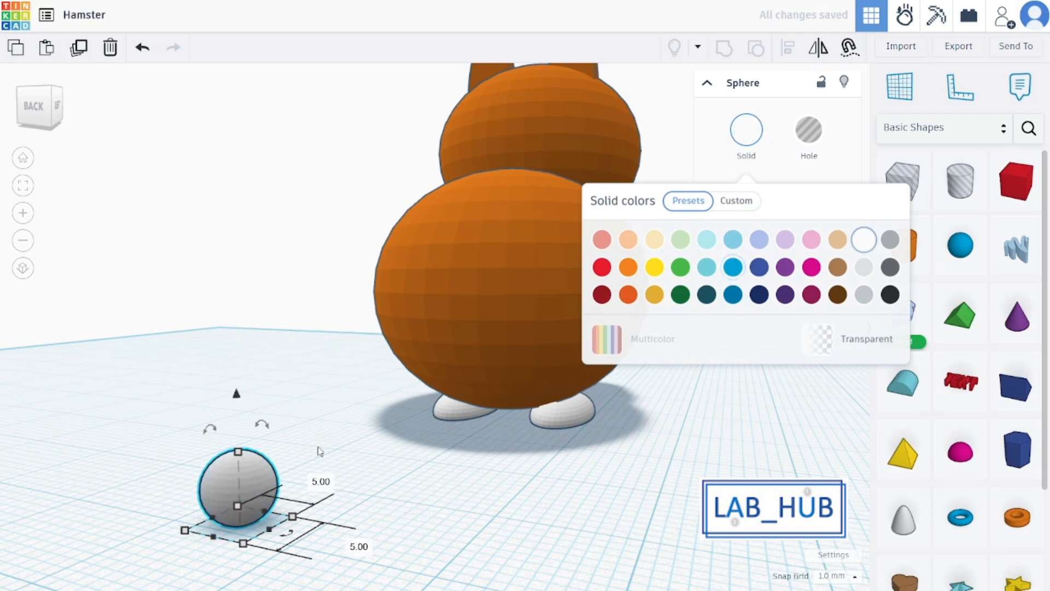
Move the small white sphere against the hamster's lower back and raise it 8 mm to form the tail
{"action": "left_click_drag", "start_coordinate": [267, 490], "coordinate": [453, 436]}
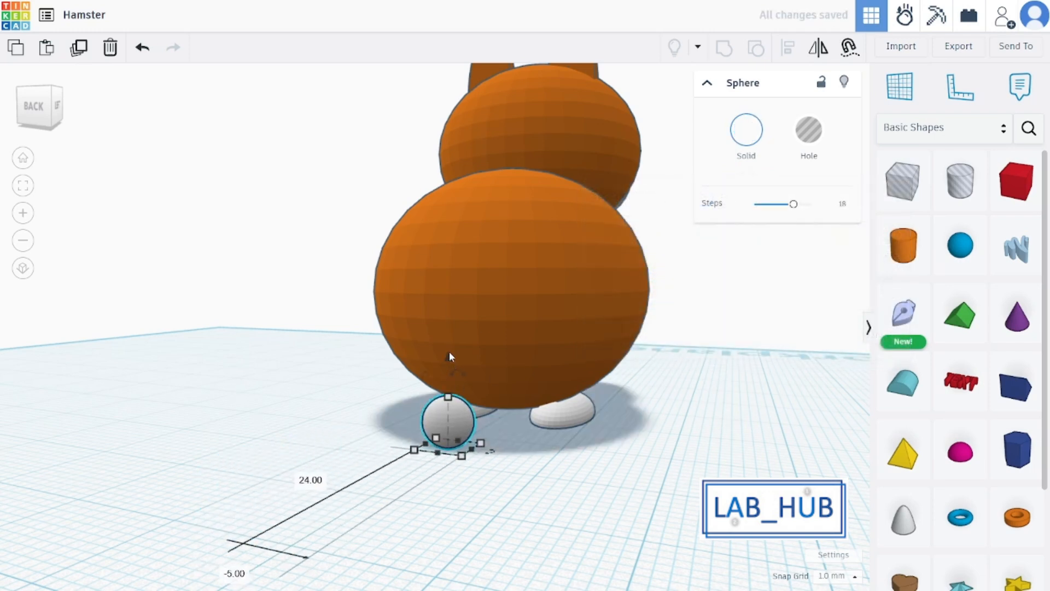
{"action": "left_click_drag", "start_coordinate": [447, 344], "coordinate": [445, 279]}
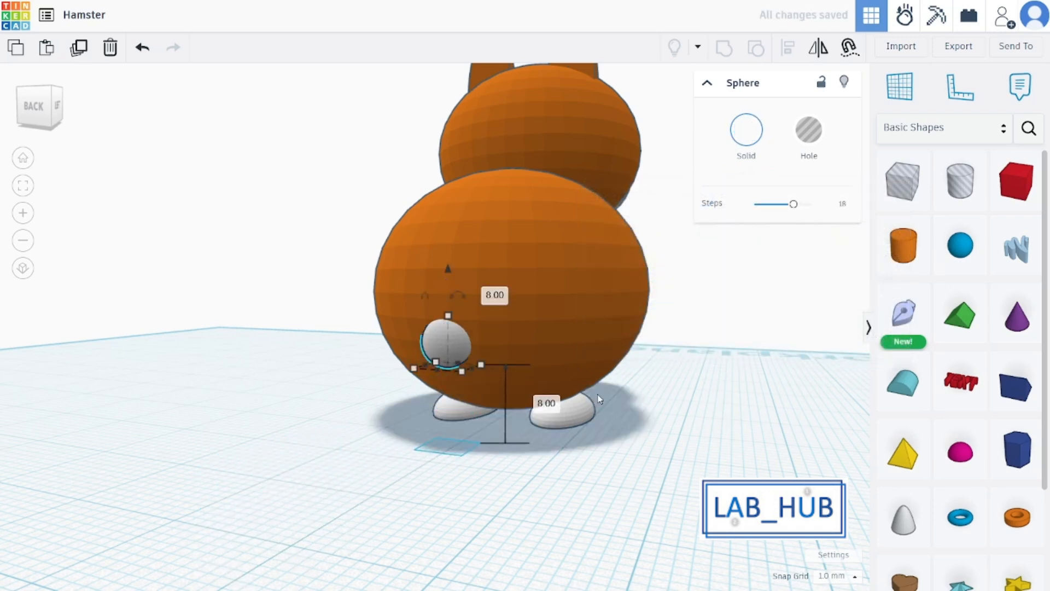
{"action": "right_click_drag", "start_coordinate": [647, 448], "coordinate": [457, 366]}
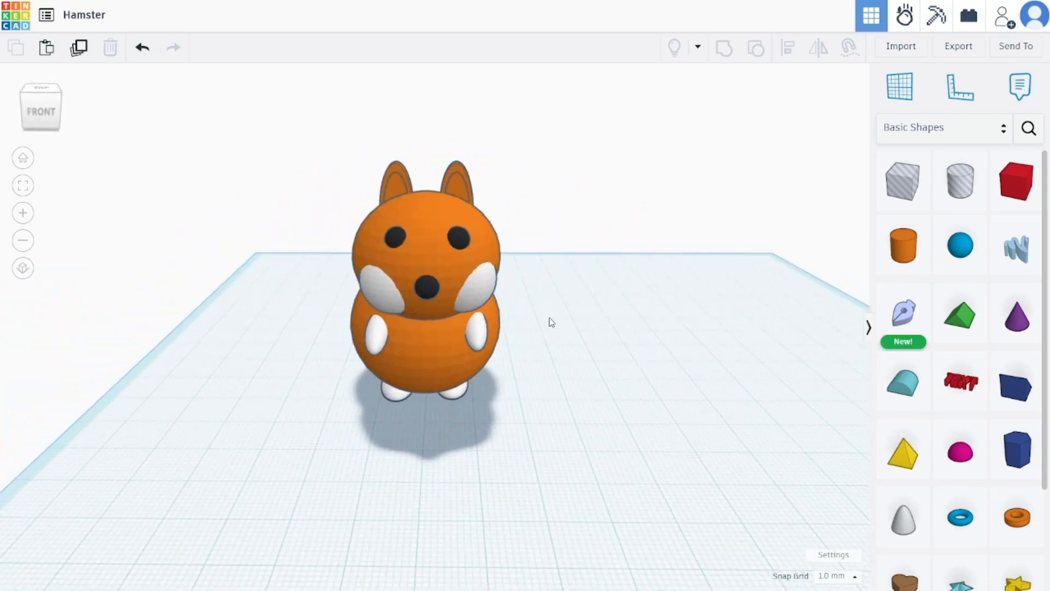